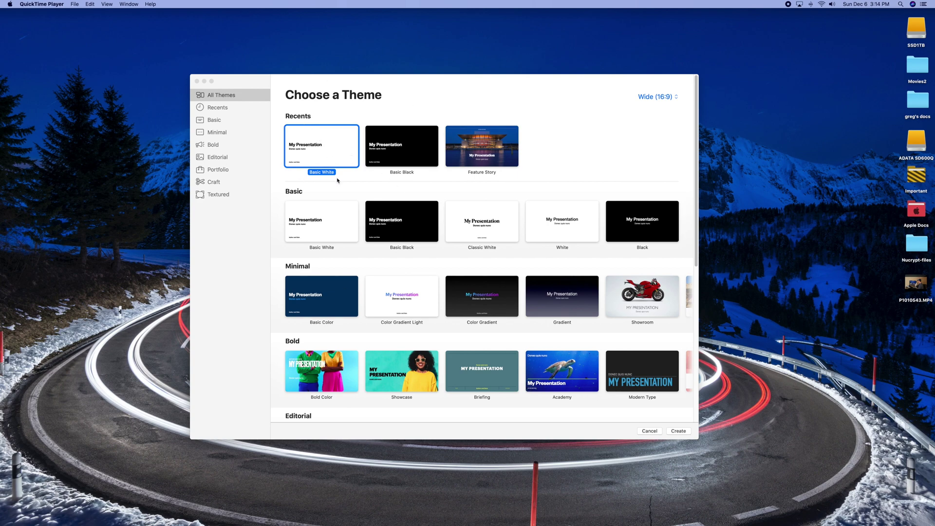
Create a presentation with the Basic White theme and enlarge its window so the whole slide fits
{"action": "double_click", "coordinate": [336, 139]}
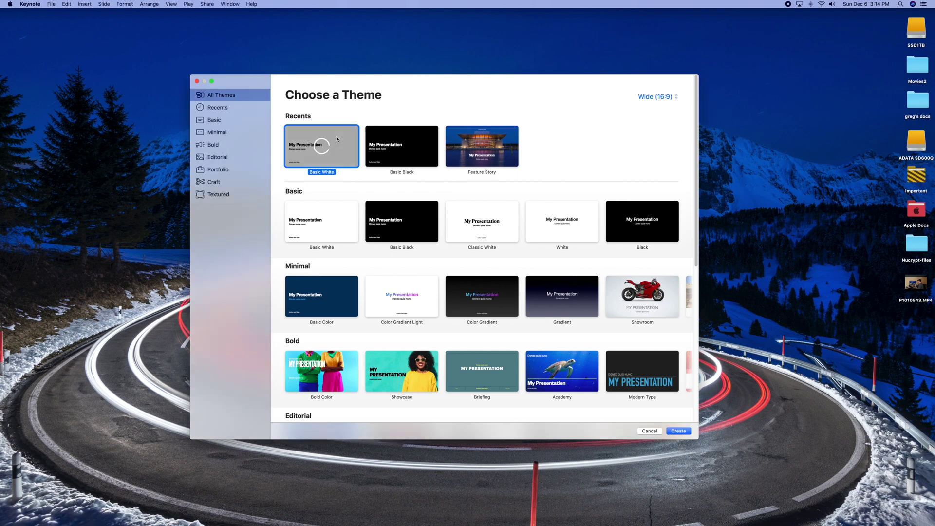
{"action": "left_click_drag", "start_coordinate": [351, 121], "coordinate": [322, 45]}
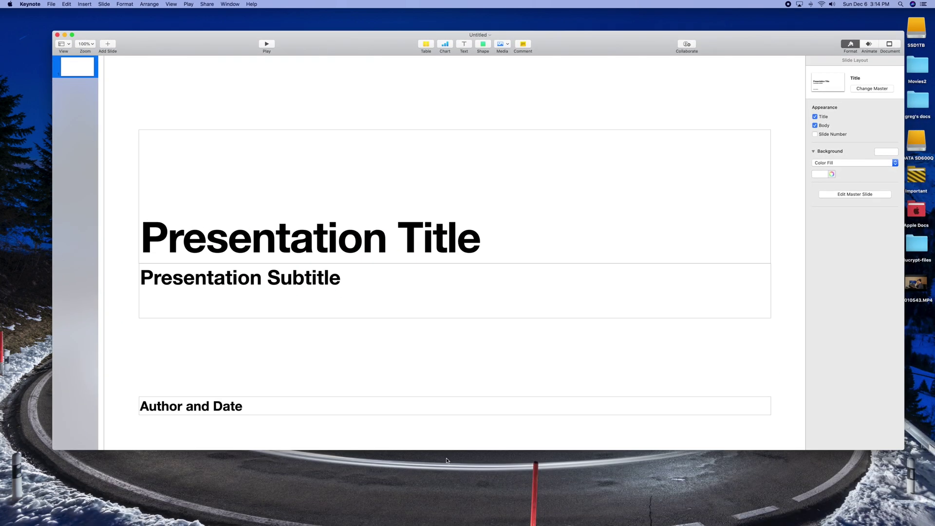
{"action": "left_click_drag", "start_coordinate": [513, 450], "coordinate": [514, 509]}
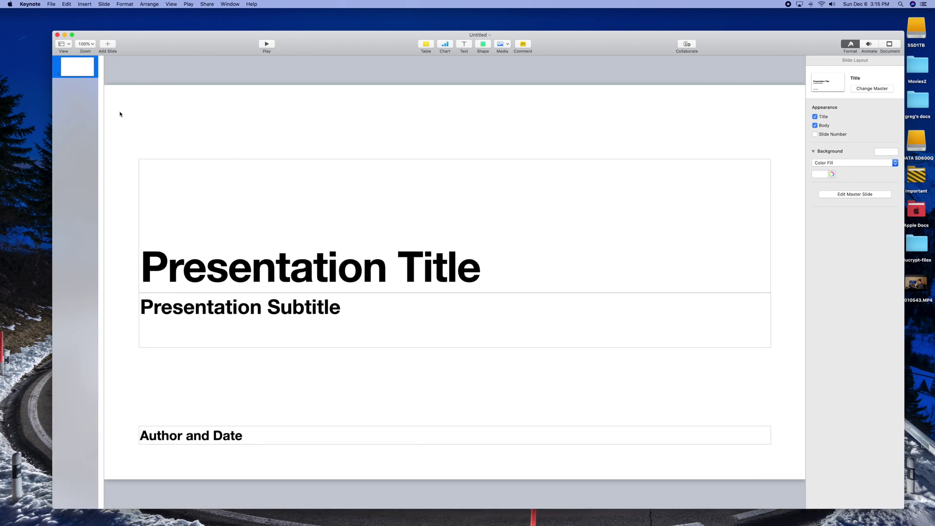
Delete the title, subtitle, and author and date placeholders from the slide
{"action": "left_click", "coordinate": [330, 268]}
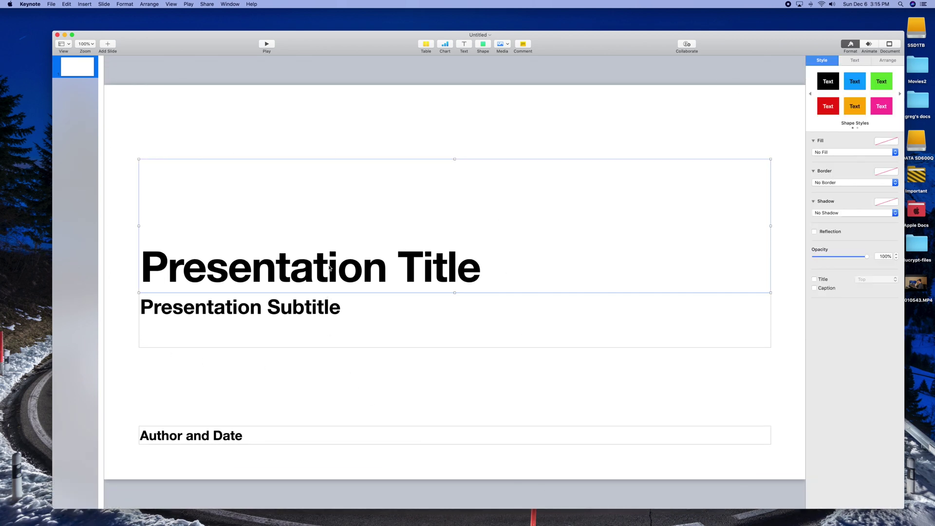
{"action": "key", "text": "Delete"}
{"action": "left_click", "coordinate": [302, 312]}
{"action": "key", "text": "Delete"}
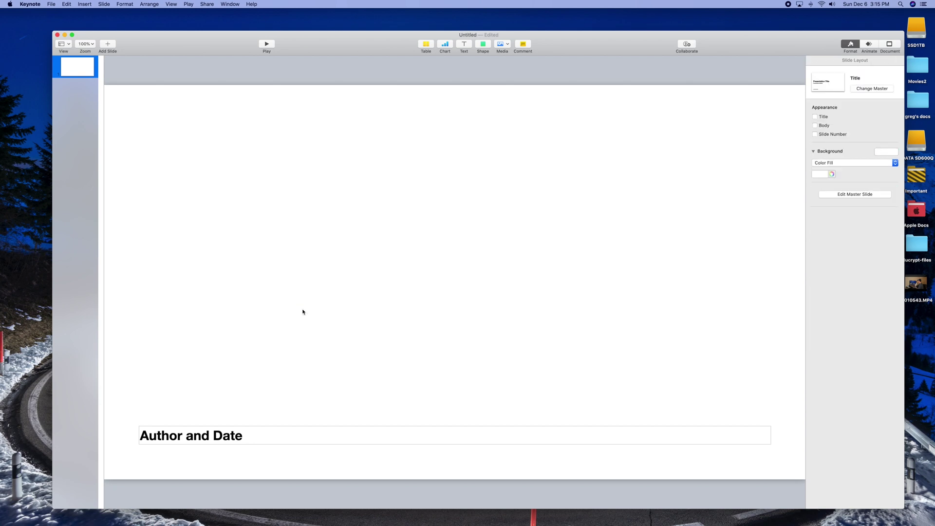
{"action": "left_click", "coordinate": [207, 434]}
{"action": "key", "text": "Delete"}
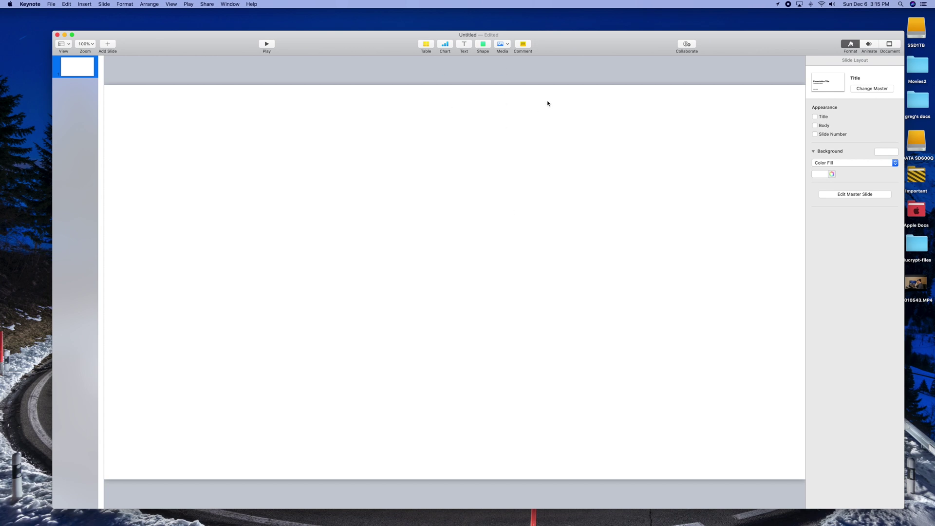
Insert the cheese wedge shape from the Food category and enlarge it near the slide's centre
{"action": "left_click", "coordinate": [485, 45]}
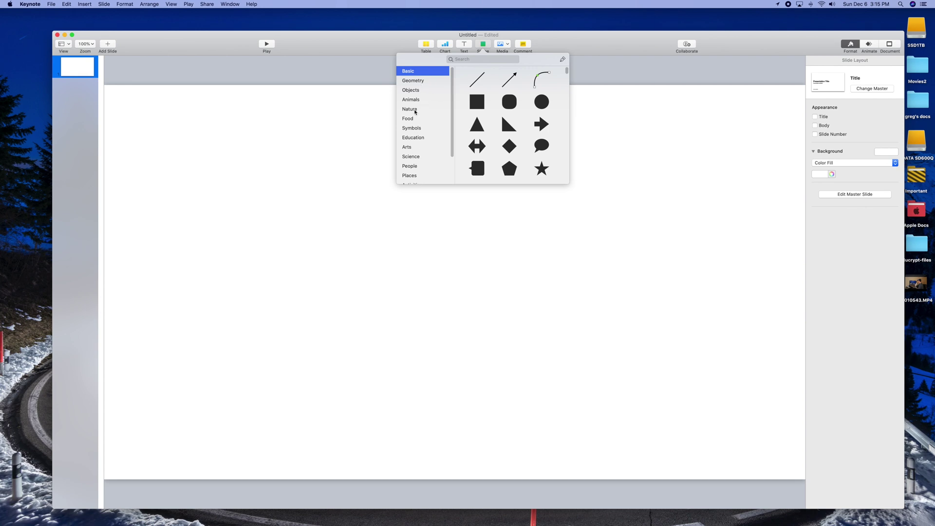
{"action": "left_click", "coordinate": [415, 109]}
{"action": "left_click", "coordinate": [408, 119]}
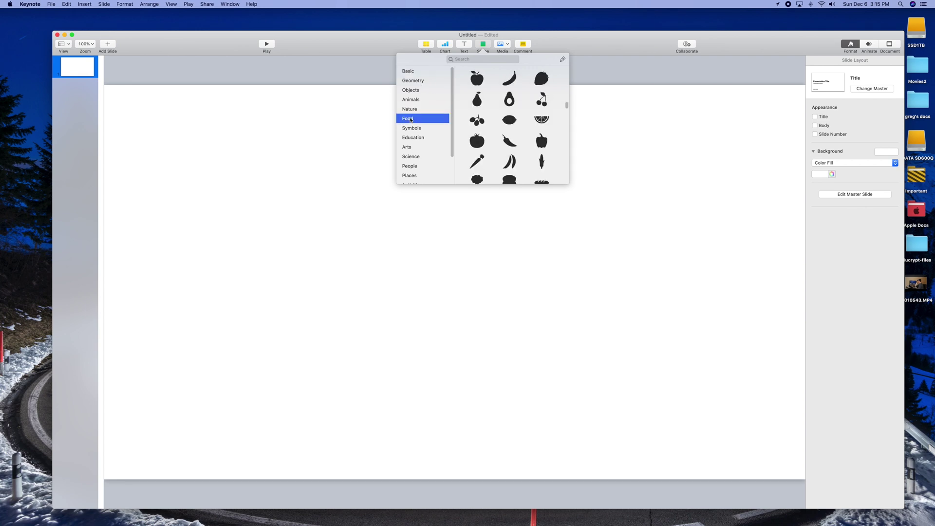
{"action": "scroll", "coordinate": [536, 119], "scroll_direction": "down", "scroll_amount": 3}
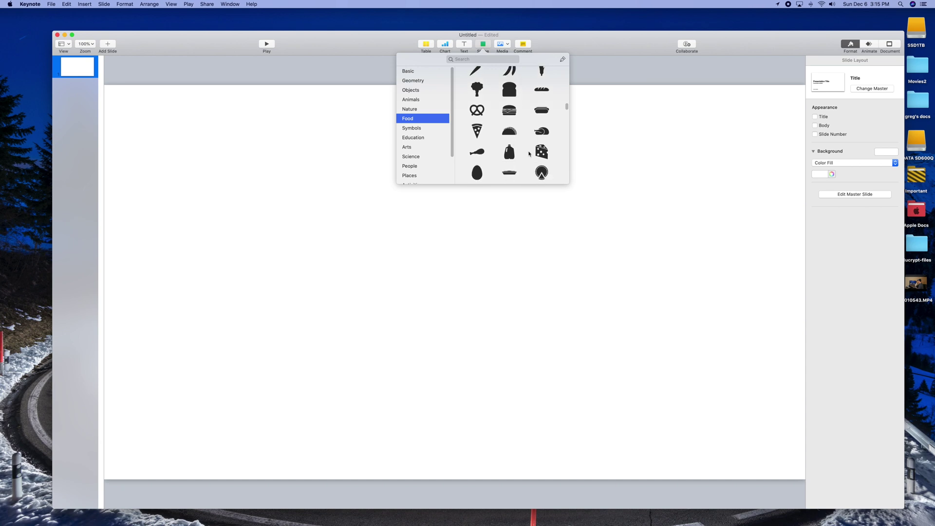
{"action": "left_click", "coordinate": [542, 152]}
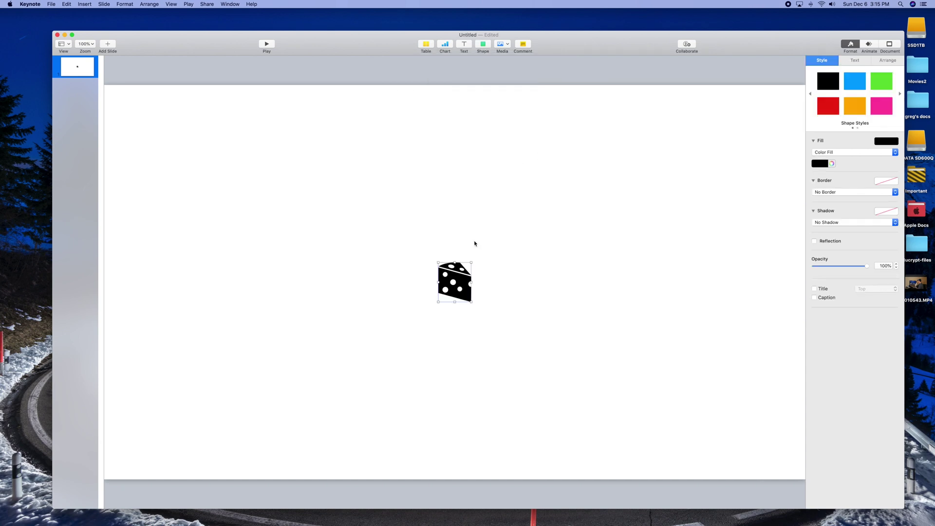
{"action": "left_click_drag", "start_coordinate": [436, 261], "coordinate": [384, 197]}
{"action": "left_click_drag", "start_coordinate": [434, 244], "coordinate": [441, 262]}
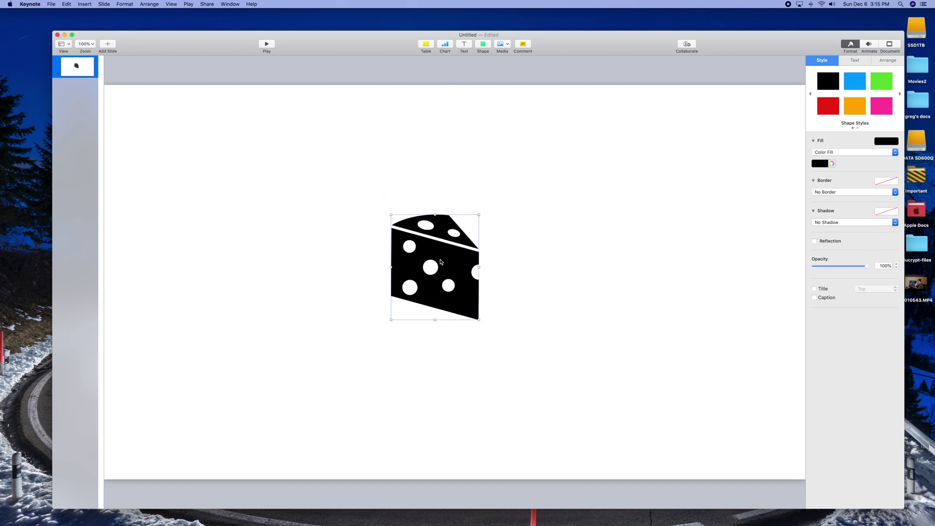
Apply the orange shape style to the cheese and move it to the slide's lower-left corner
{"action": "left_click", "coordinate": [847, 114]}
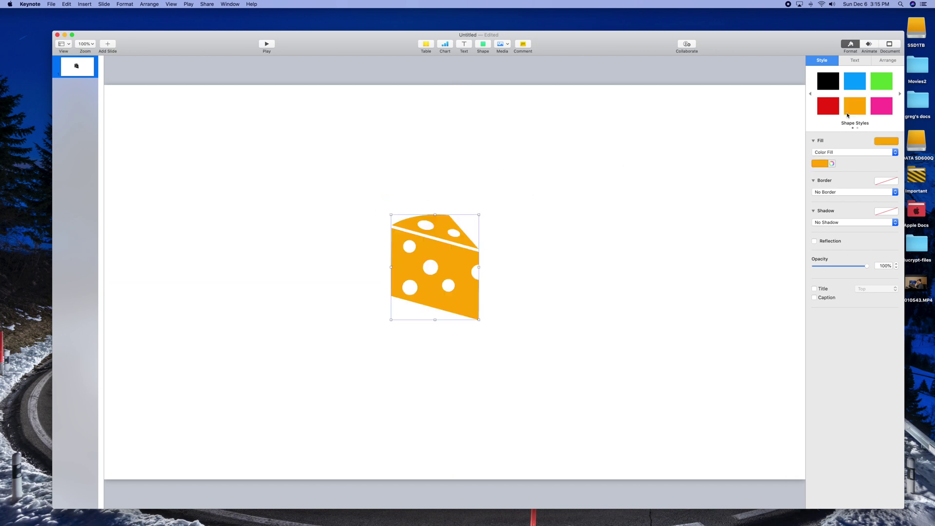
{"action": "left_click", "coordinate": [581, 205]}
{"action": "left_click_drag", "start_coordinate": [468, 260], "coordinate": [234, 375]}
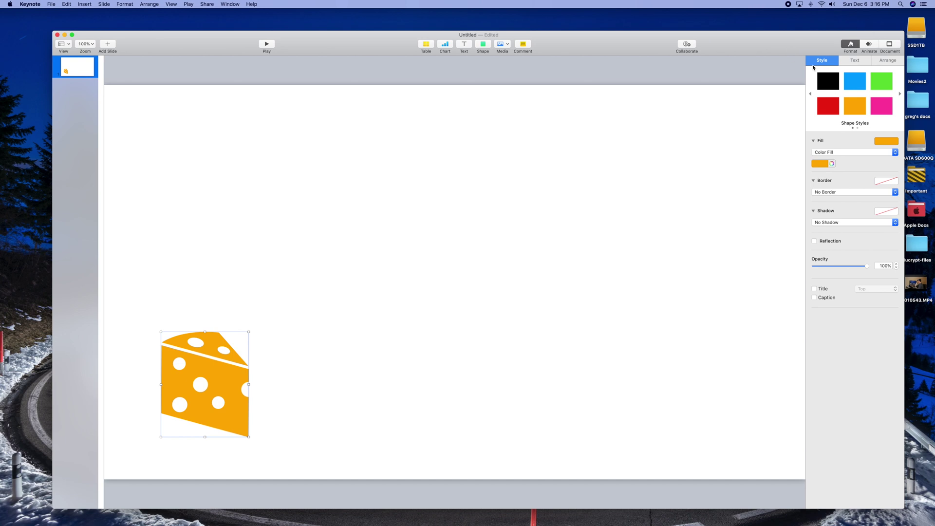
Add a Drop build-in effect to the cheese shape and preview the animation
{"action": "left_click", "coordinate": [870, 45]}
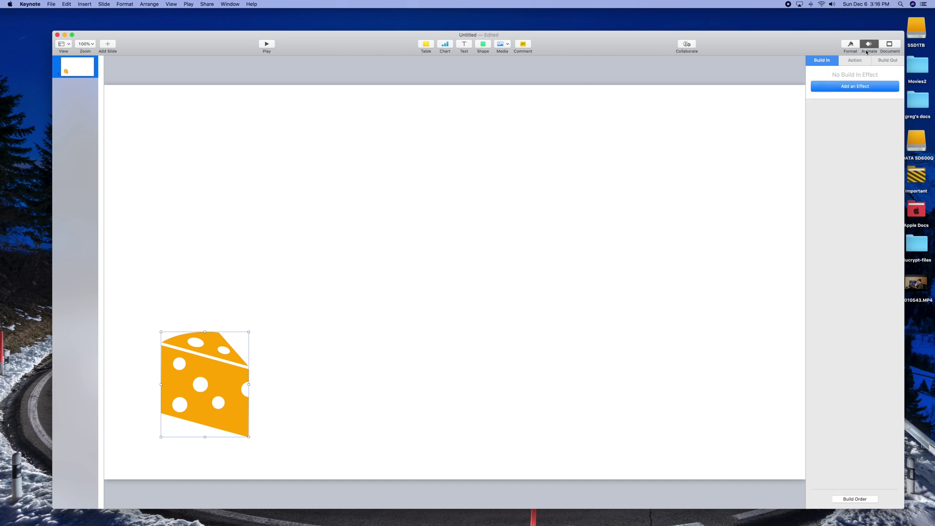
{"action": "left_click", "coordinate": [857, 89]}
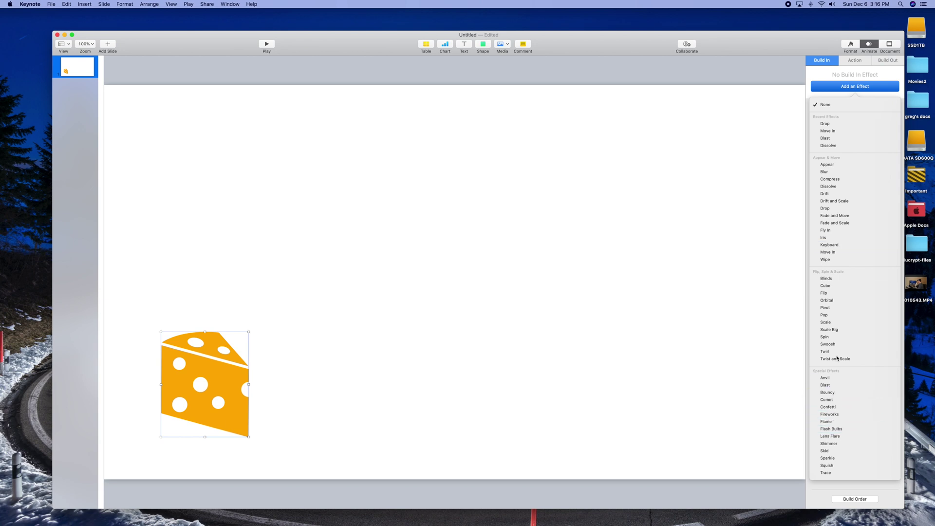
{"action": "left_click", "coordinate": [839, 209]}
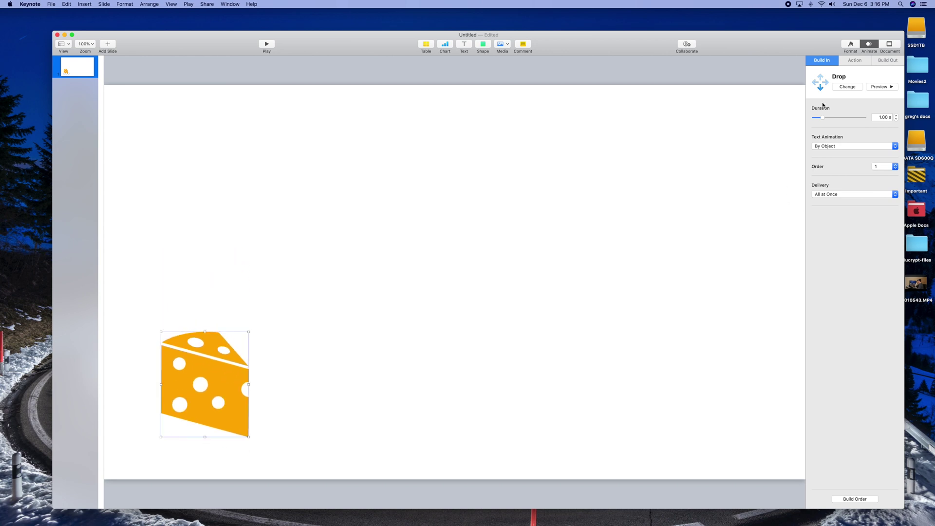
{"action": "left_click", "coordinate": [886, 90]}
{"action": "left_click", "coordinate": [601, 168]}
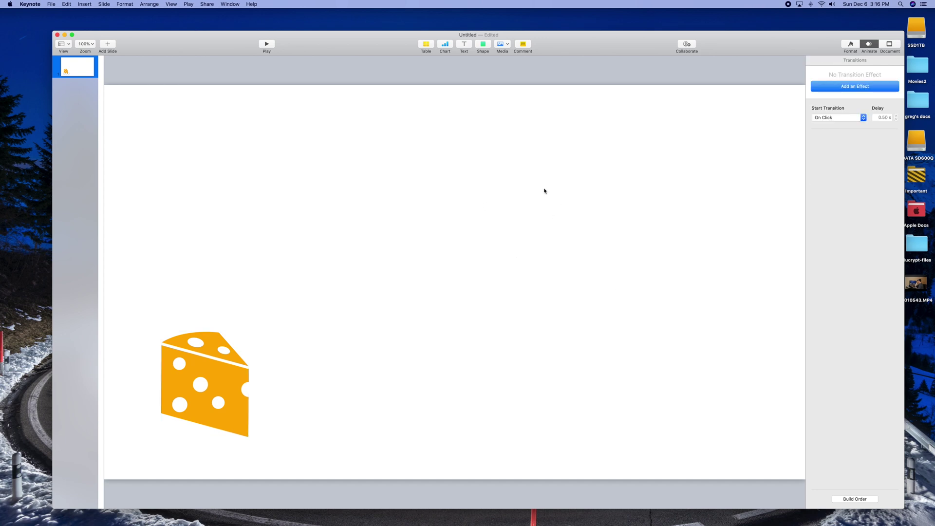
Set the slide background to a bright green color fill
{"action": "left_click", "coordinate": [849, 47]}
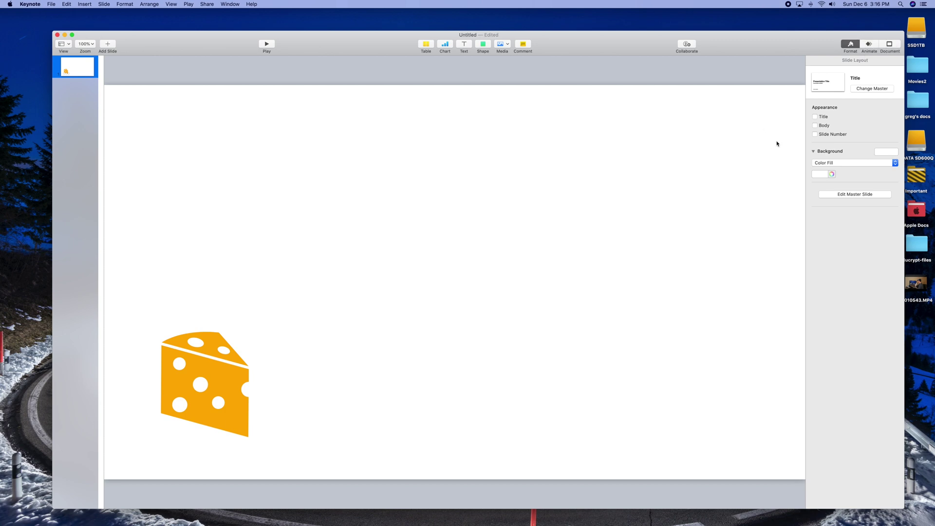
{"action": "left_click", "coordinate": [884, 154]}
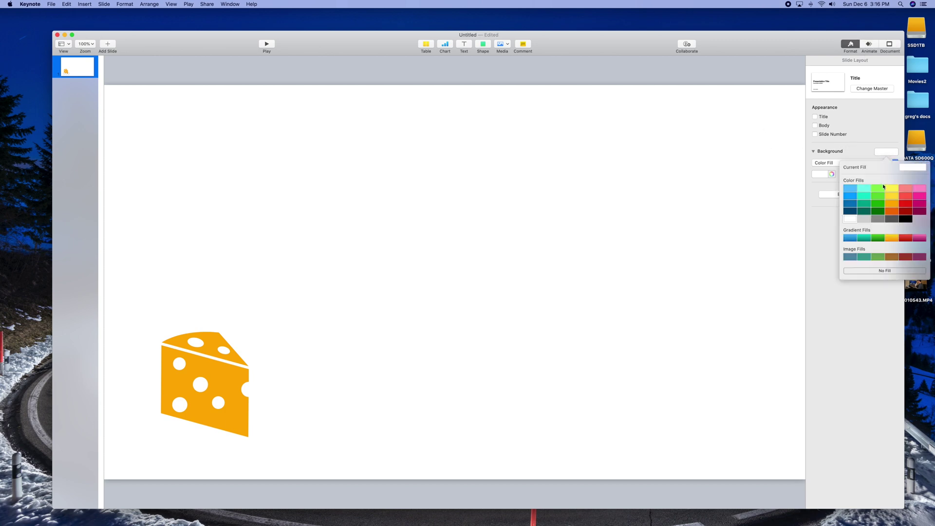
{"action": "left_click", "coordinate": [877, 200]}
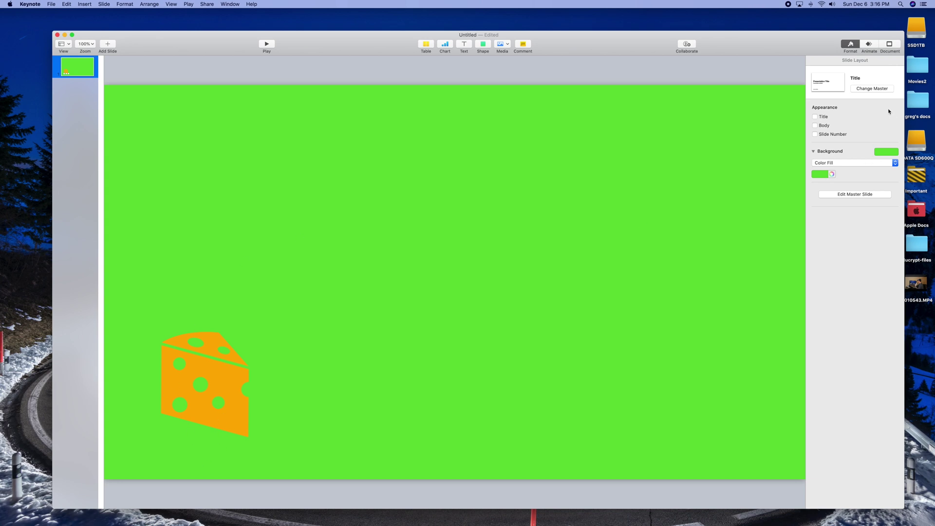
Play the slideshow to check the cheese animation on the green background, and exit it
{"action": "left_click", "coordinate": [868, 45]}
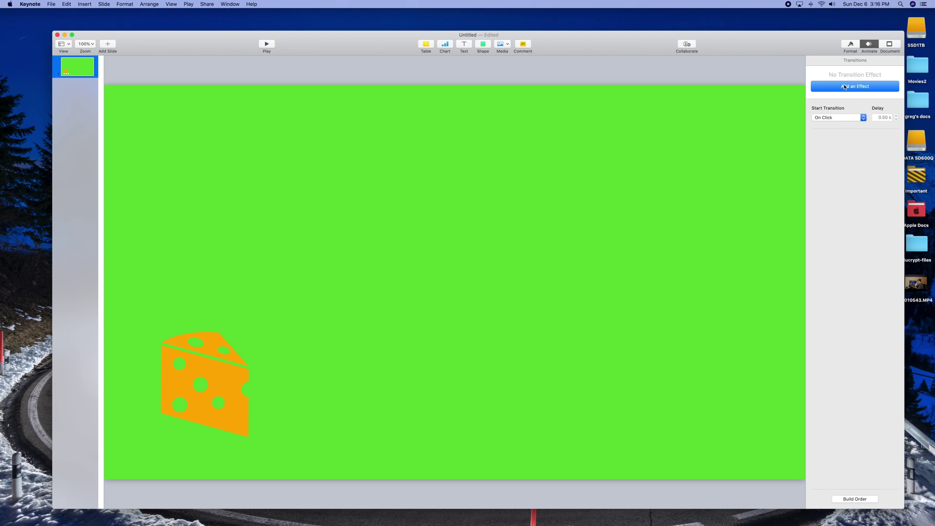
{"action": "left_click", "coordinate": [266, 44]}
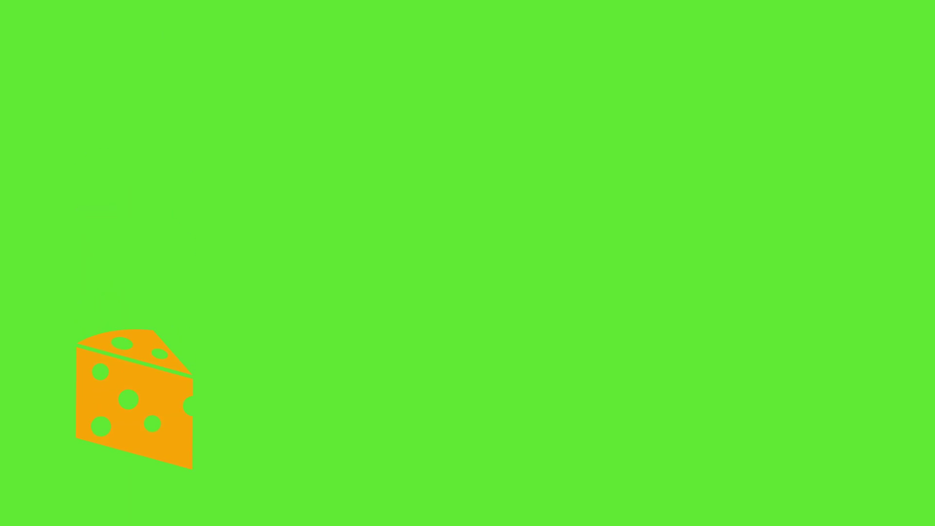
{"action": "key", "text": "Escape"}
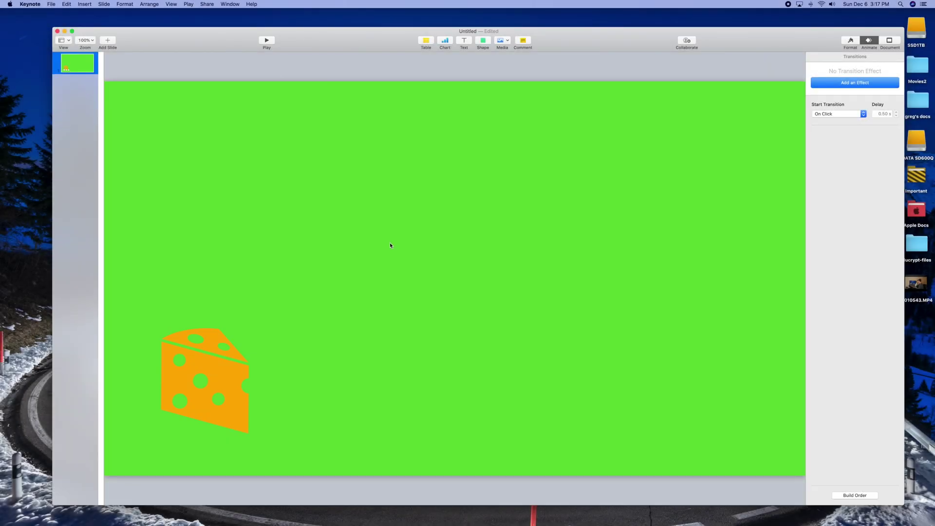
Export the presentation as a movie named cheese-image to the Documents folder
{"action": "left_click", "coordinate": [51, 4]}
{"action": "mouse_move", "coordinate": [66, 81]}
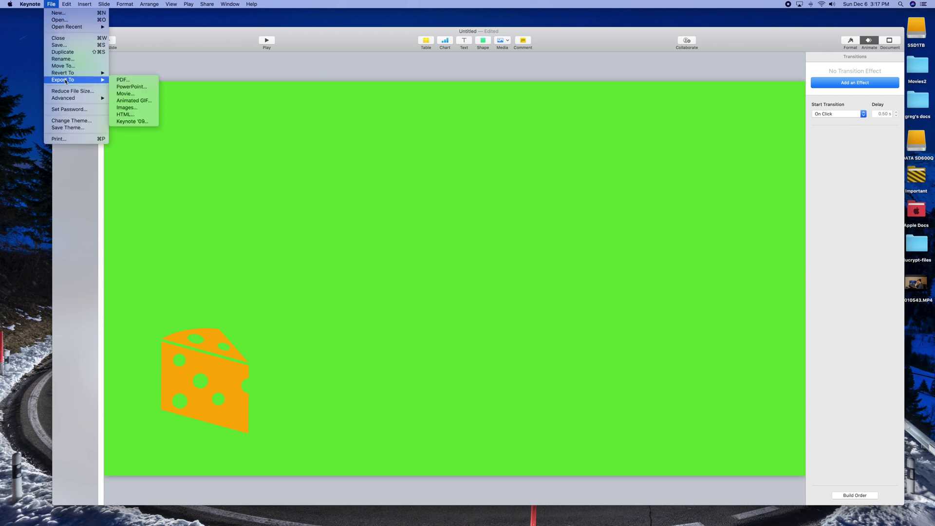
{"action": "left_click", "coordinate": [126, 94]}
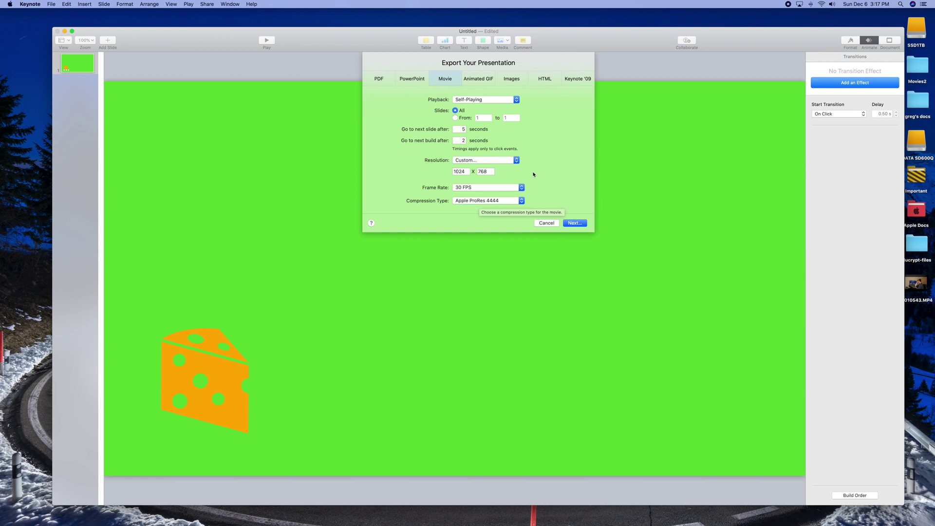
{"action": "left_click", "coordinate": [568, 223]}
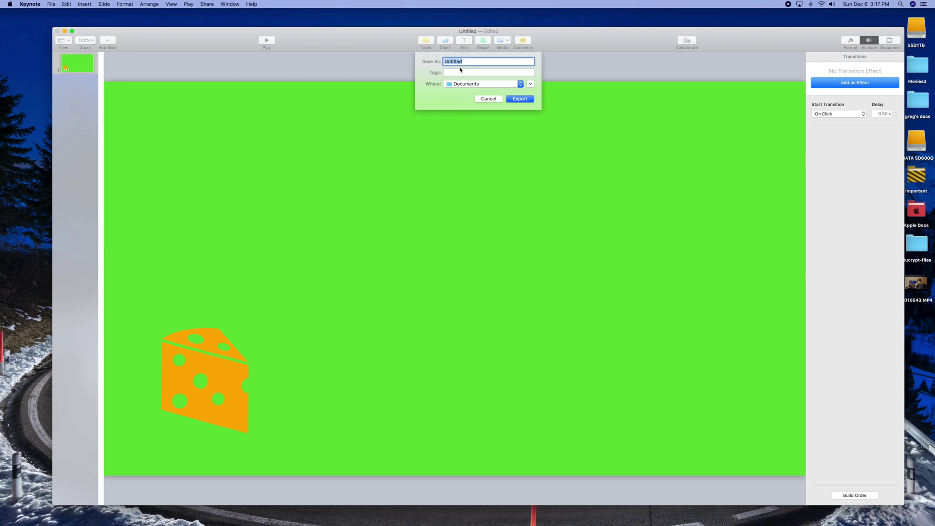
{"action": "type", "text": "cheese-image"}
{"action": "left_click", "coordinate": [525, 97]}
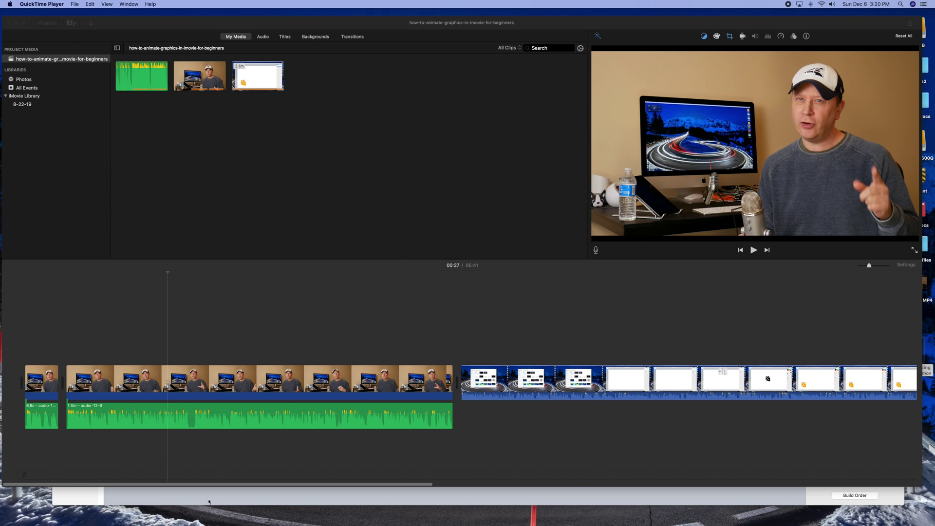
Import the cheese-image movie from the Finder's recent files into the iMovie project's media
{"action": "mouse_move", "coordinate": [217, 522]}
{"action": "left_click", "coordinate": [172, 522]}
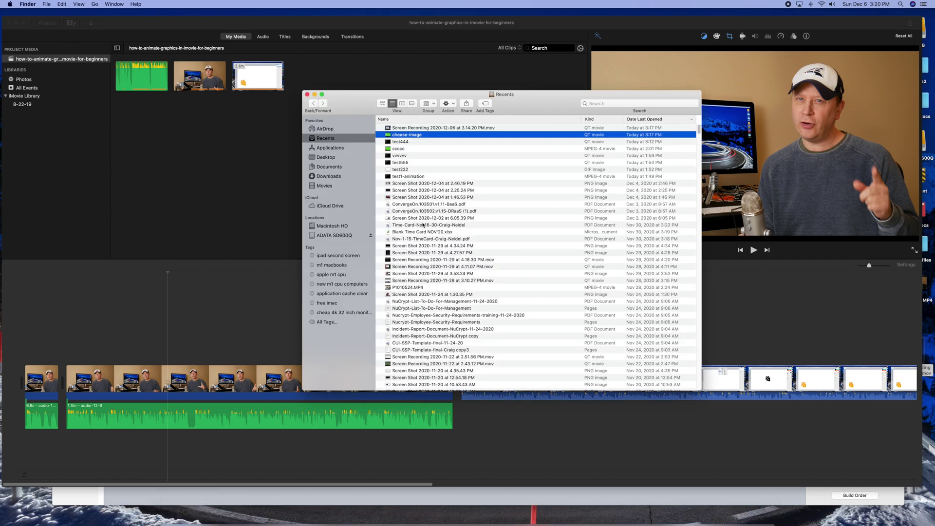
{"action": "left_click", "coordinate": [414, 136]}
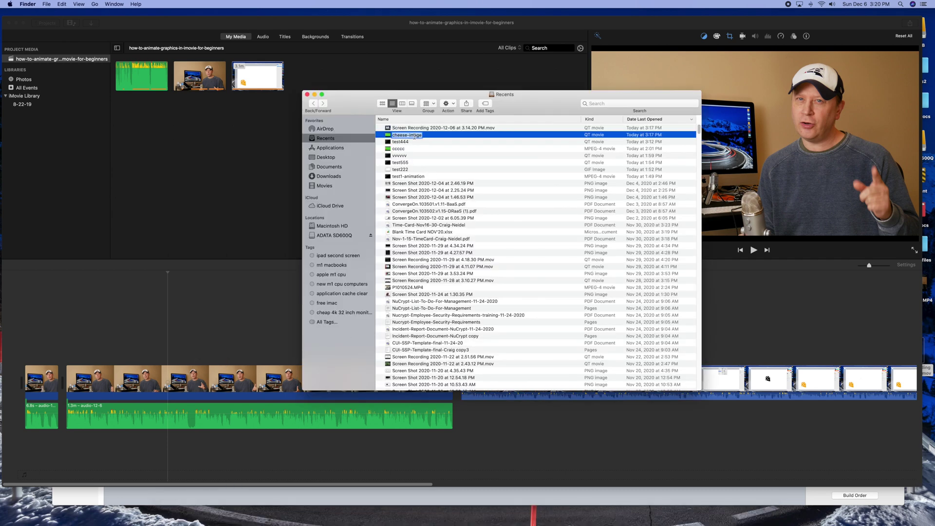
{"action": "left_click_drag", "start_coordinate": [388, 136], "coordinate": [257, 170]}
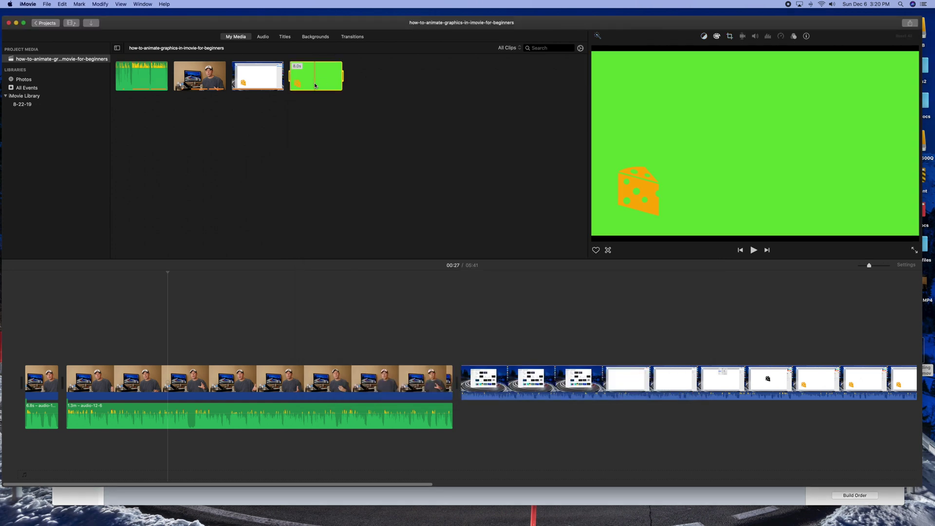
Place the cheese-image clip above the main footage at 00:27 in the timeline and play it back
{"action": "left_click_drag", "start_coordinate": [315, 86], "coordinate": [168, 354]}
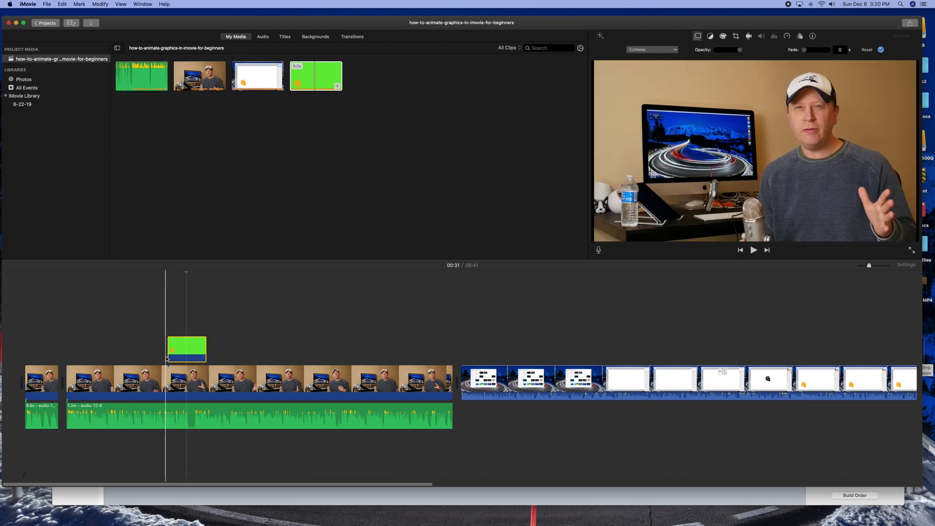
{"action": "key", "text": "space"}
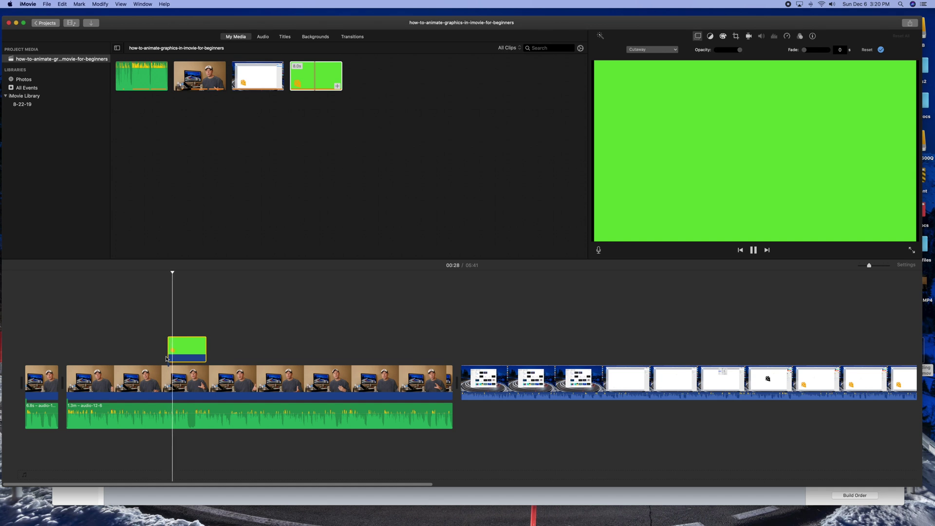
{"action": "key", "text": "space"}
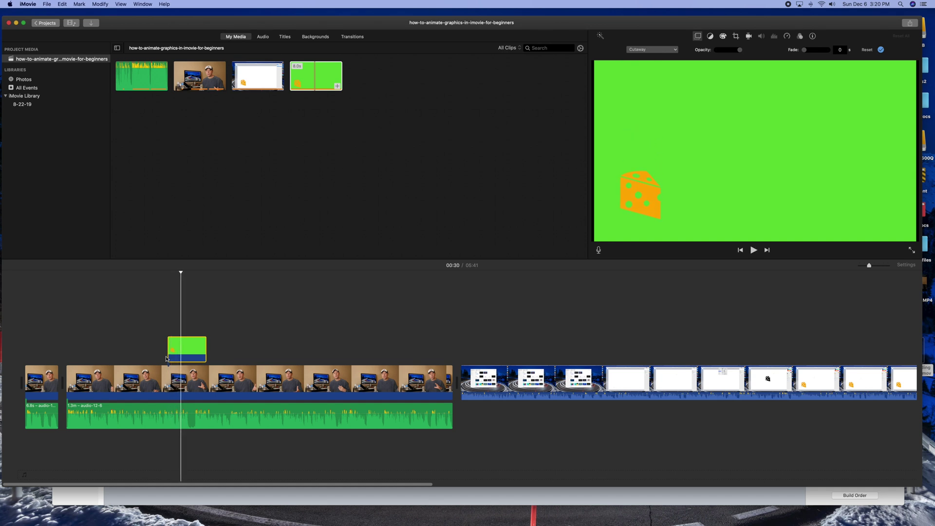
Set the cheese-image clip's overlay to Green/Blue Screen and play the section back over the footage
{"action": "left_click", "coordinate": [189, 348]}
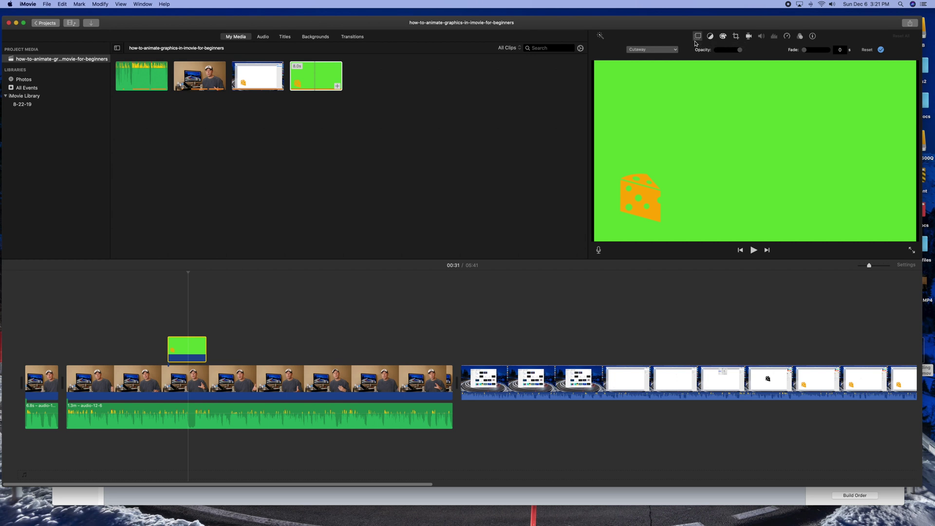
{"action": "left_click", "coordinate": [657, 50]}
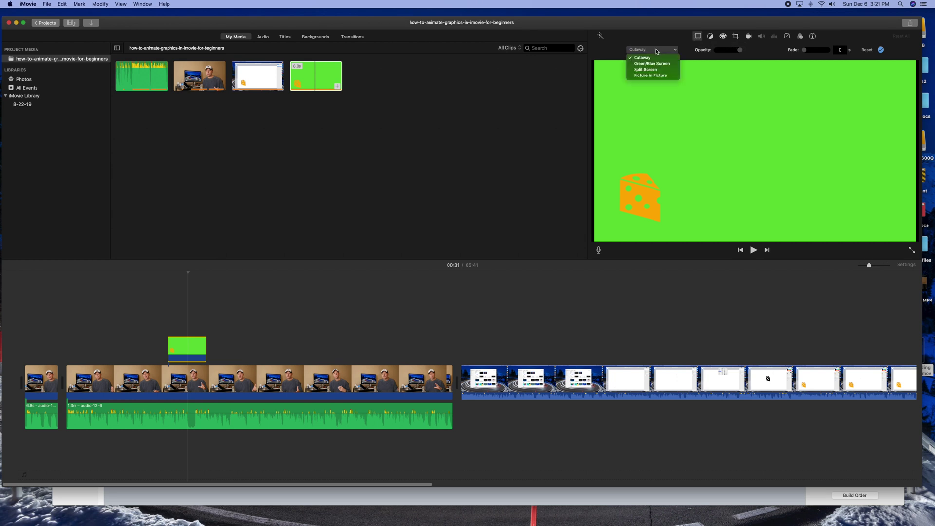
{"action": "left_click", "coordinate": [651, 63]}
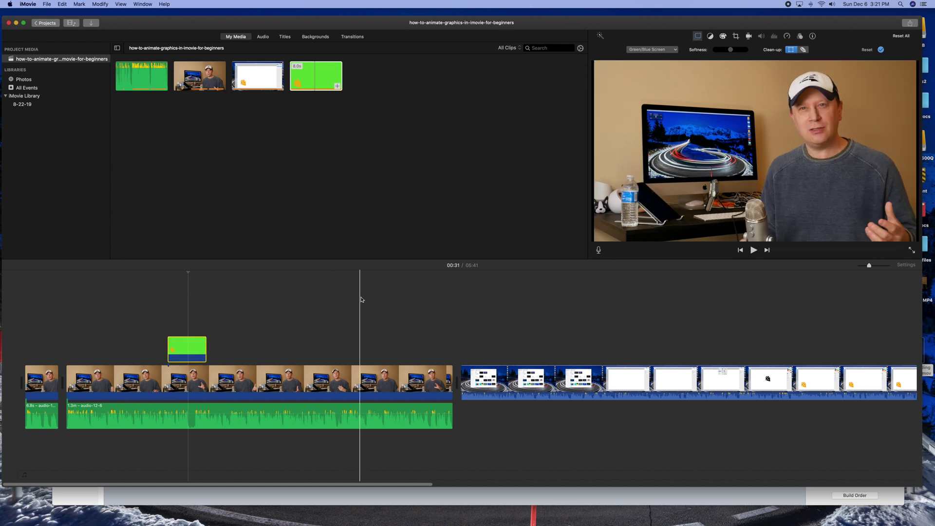
{"action": "left_click", "coordinate": [163, 301]}
{"action": "key", "text": "space"}
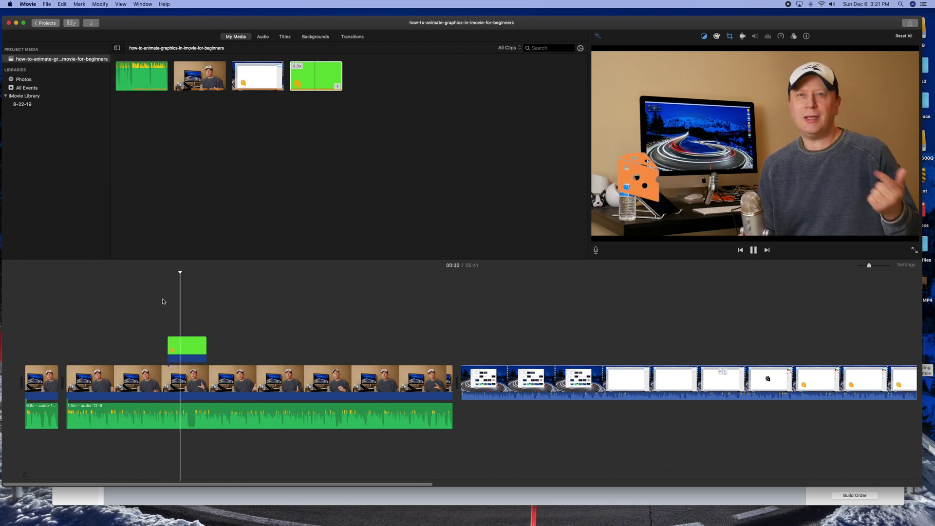
Move the cheese-image clip later in the timeline to start at about 00:30, and play that section back
{"action": "left_click", "coordinate": [200, 355]}
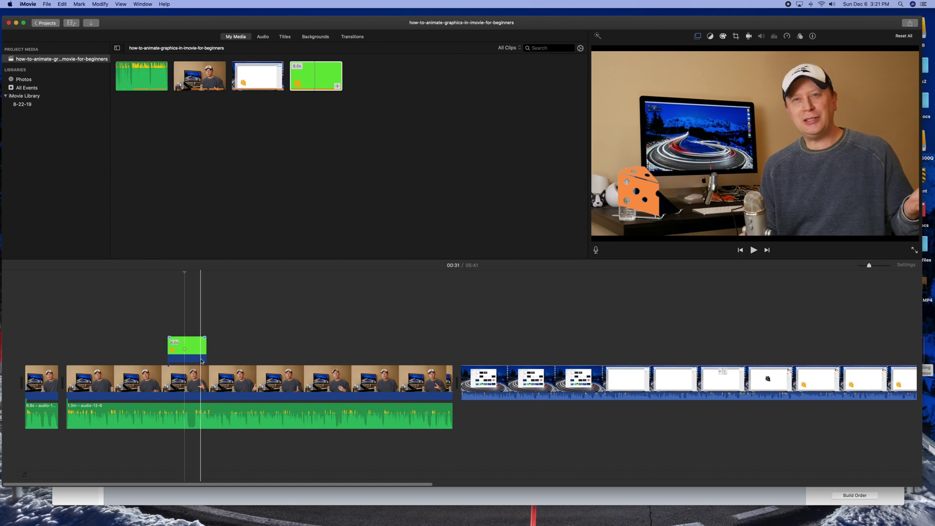
{"action": "left_click_drag", "start_coordinate": [202, 361], "coordinate": [211, 361]}
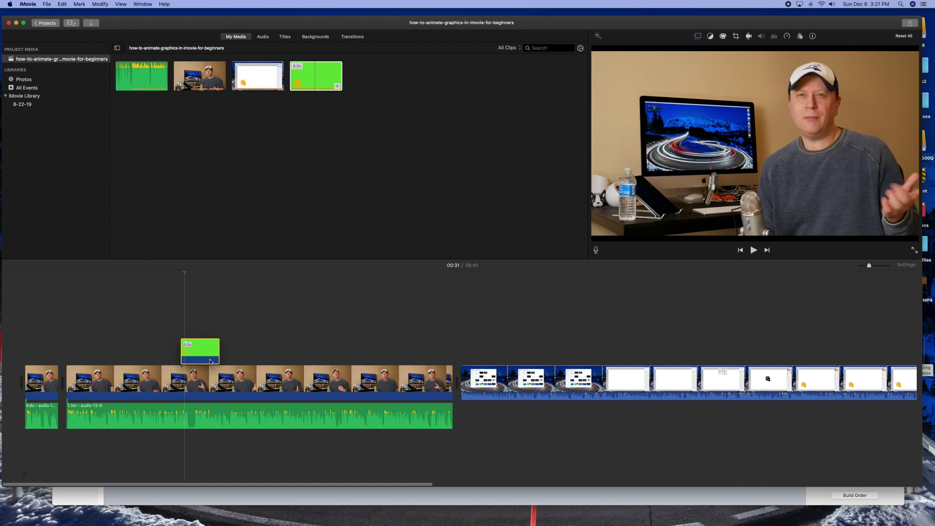
{"action": "left_click", "coordinate": [178, 373]}
{"action": "key", "text": "space"}
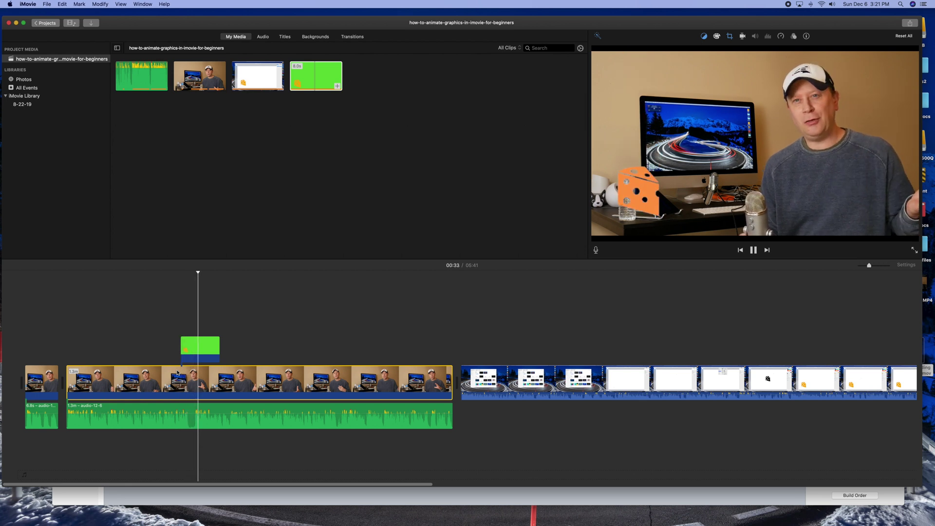
{"action": "key", "text": "space"}
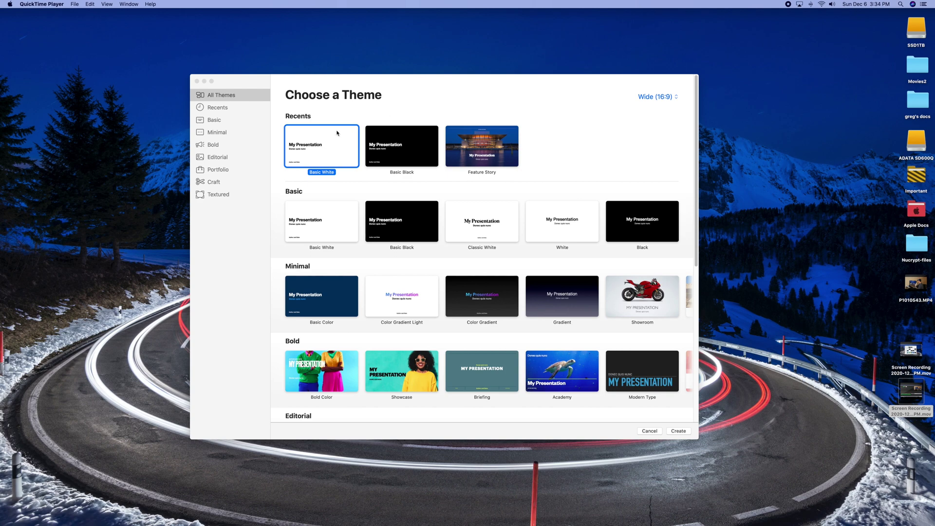
In Keynote, create a presentation with the Basic White theme and delete its title, subtitle and author placeholders
{"action": "double_click", "coordinate": [322, 161]}
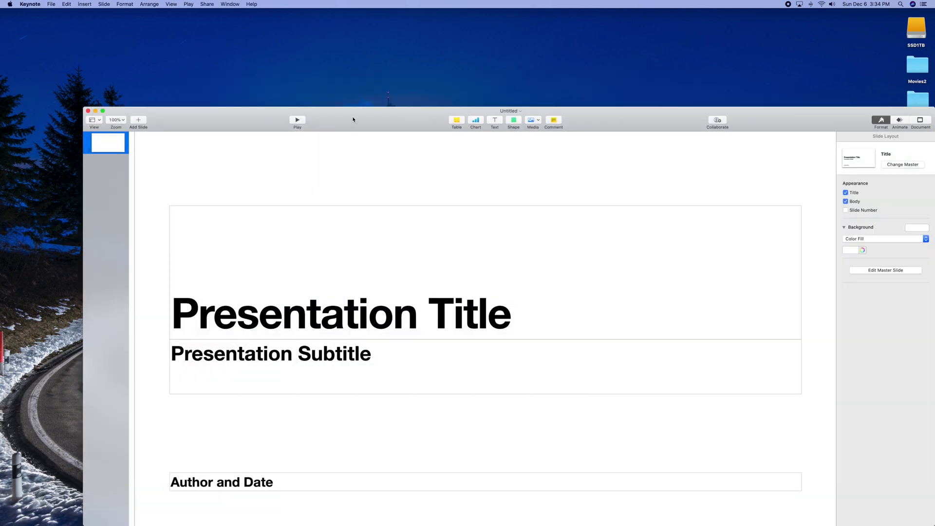
{"action": "left_click_drag", "start_coordinate": [353, 119], "coordinate": [356, 38]}
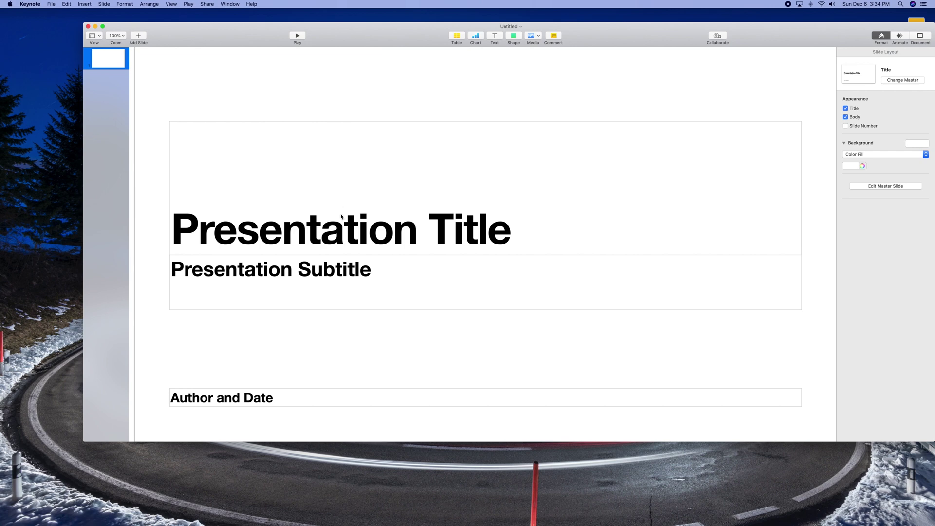
{"action": "left_click", "coordinate": [342, 229]}
{"action": "key", "text": "Delete"}
{"action": "left_click", "coordinate": [334, 286]}
{"action": "key", "text": "Delete"}
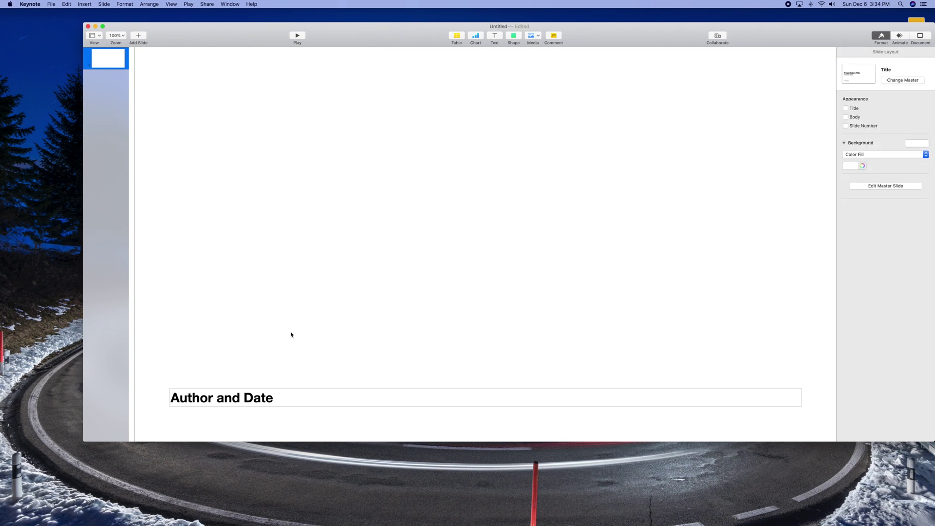
{"action": "left_click", "coordinate": [279, 396]}
{"action": "key", "text": "Delete"}
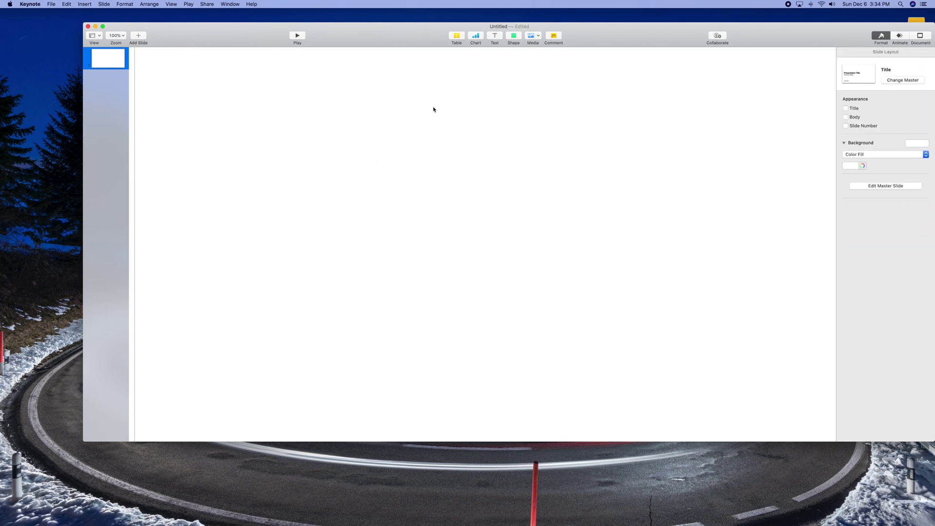
Search the shape library for skull and insert the Skull Front shape on the slide
{"action": "left_click", "coordinate": [517, 39]}
{"action": "left_click", "coordinate": [517, 51]}
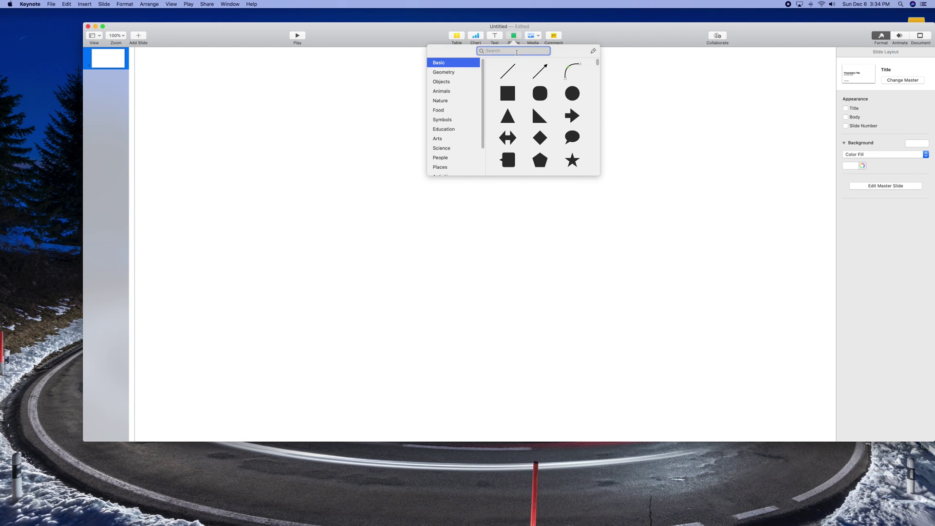
{"action": "type", "text": "skull"}
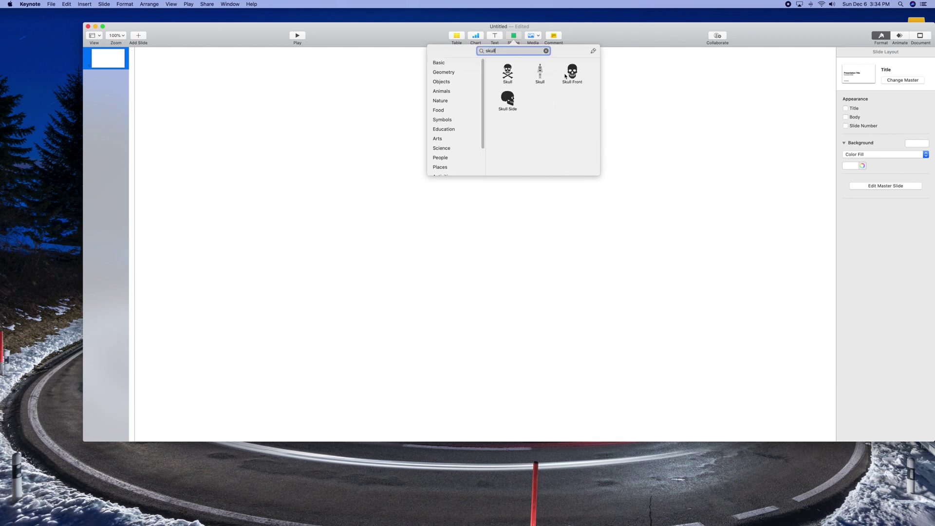
{"action": "left_click", "coordinate": [572, 73]}
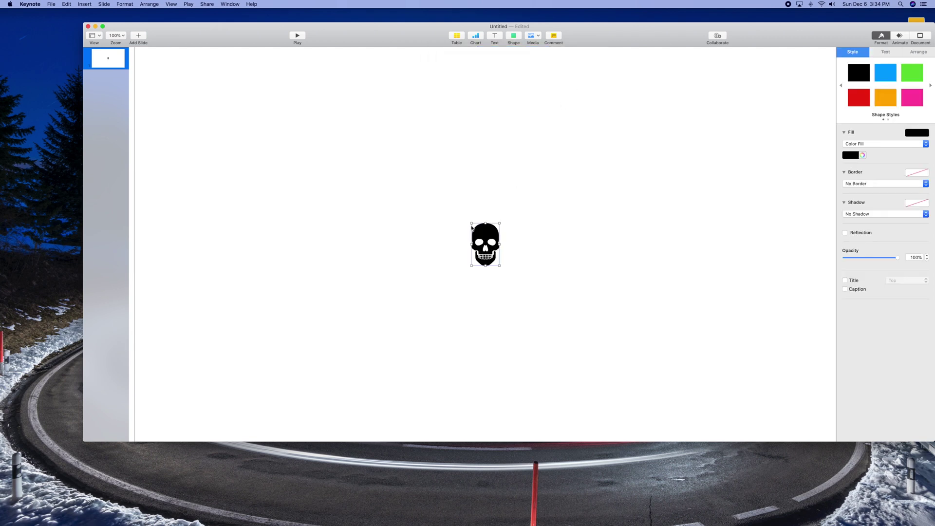
Enlarge the skull, placing it in the slide's upper-left area, and apply the pink shape style
{"action": "left_click_drag", "start_coordinate": [468, 219], "coordinate": [381, 87]}
{"action": "left_click_drag", "start_coordinate": [422, 122], "coordinate": [212, 140]}
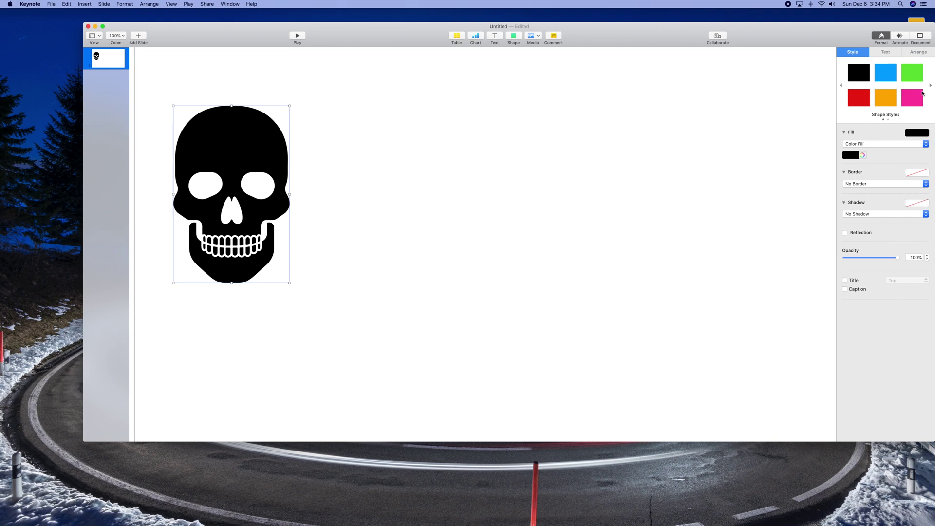
{"action": "left_click", "coordinate": [912, 97]}
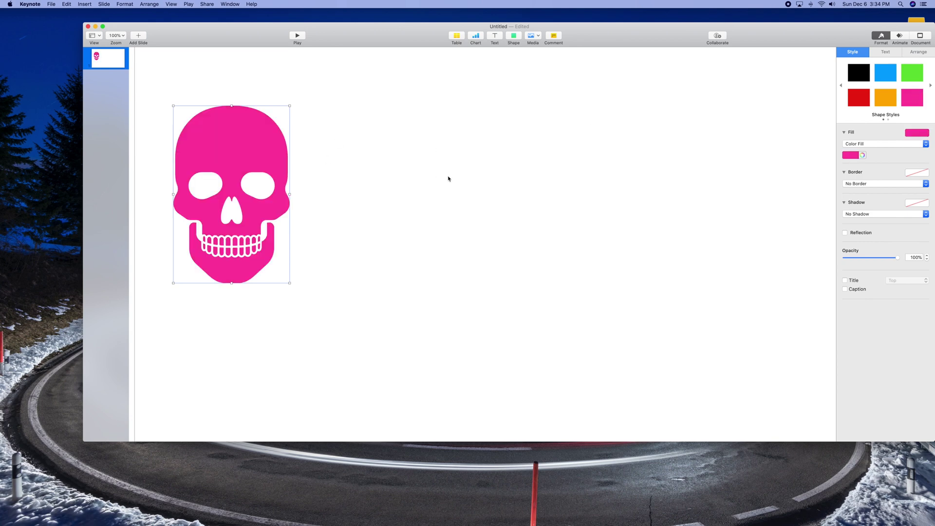
{"action": "left_click", "coordinate": [595, 140]}
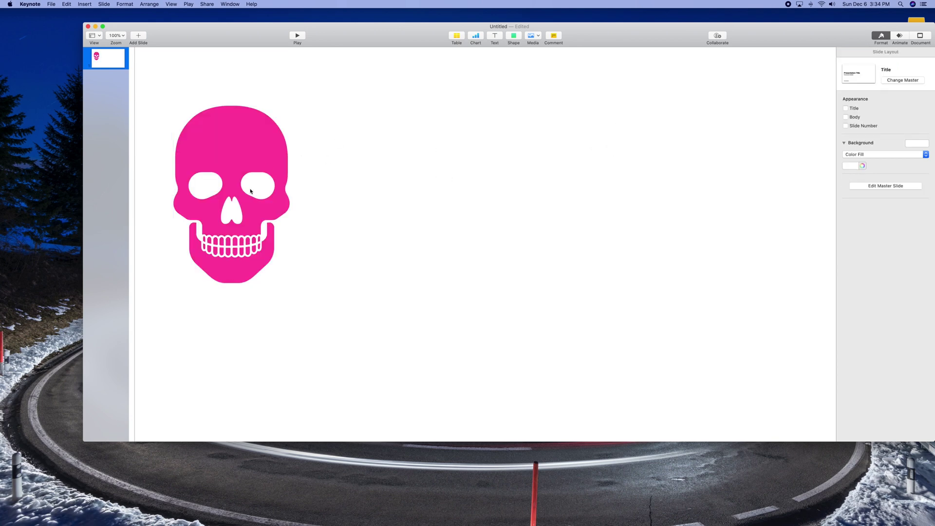
Add a Dissolve build-in effect to the skull
{"action": "left_click", "coordinate": [243, 159]}
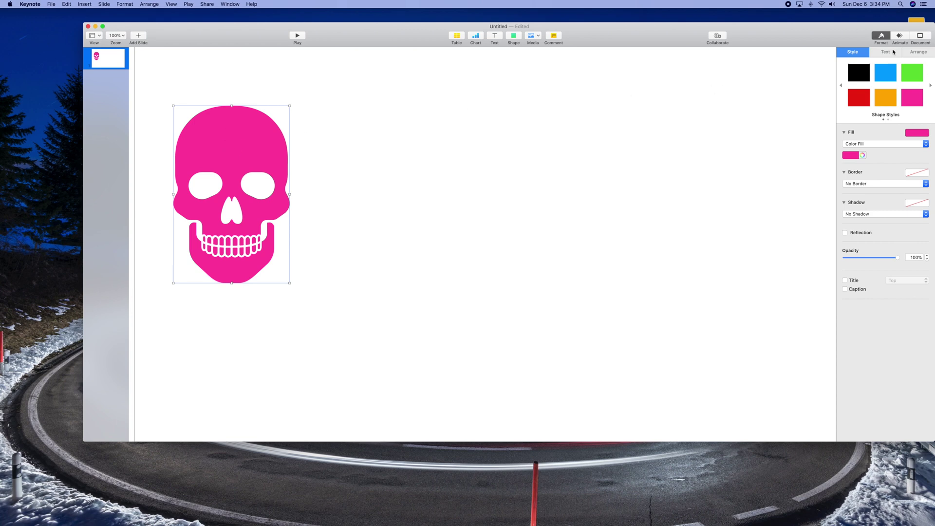
{"action": "left_click", "coordinate": [898, 37]}
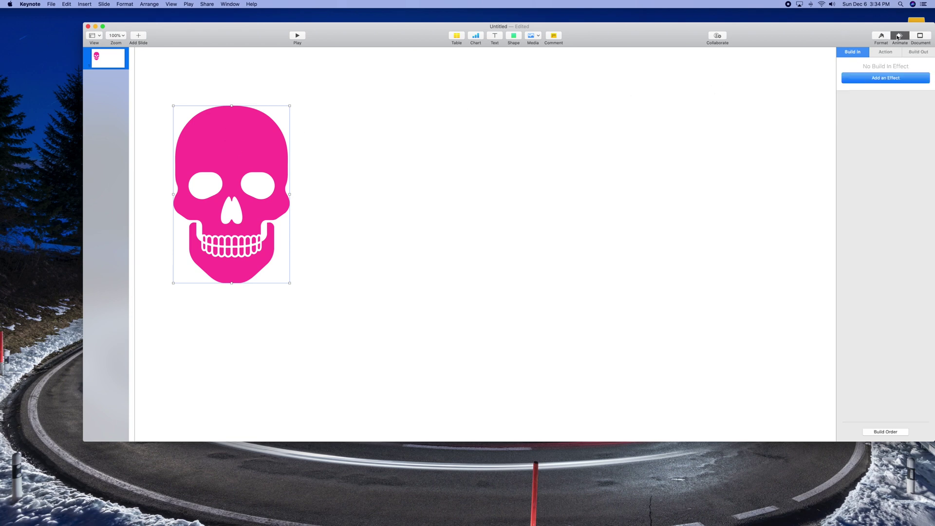
{"action": "left_click", "coordinate": [886, 81]}
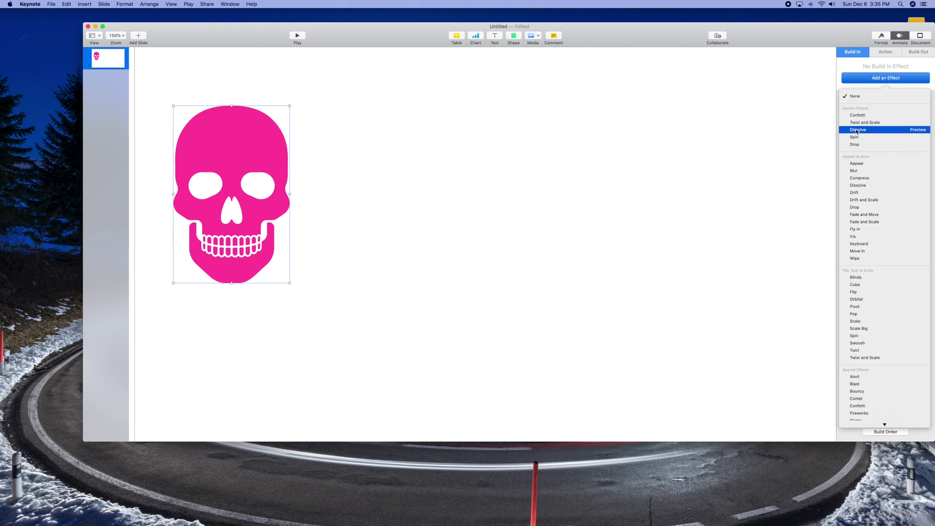
{"action": "left_click", "coordinate": [858, 130]}
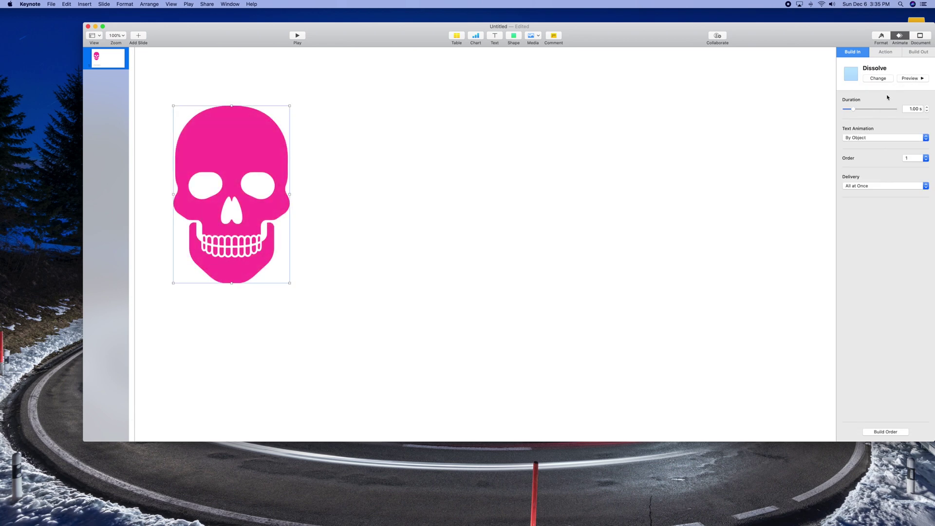
Change the skull's build-in effect to Confetti and preview the animation
{"action": "left_click", "coordinate": [878, 79]}
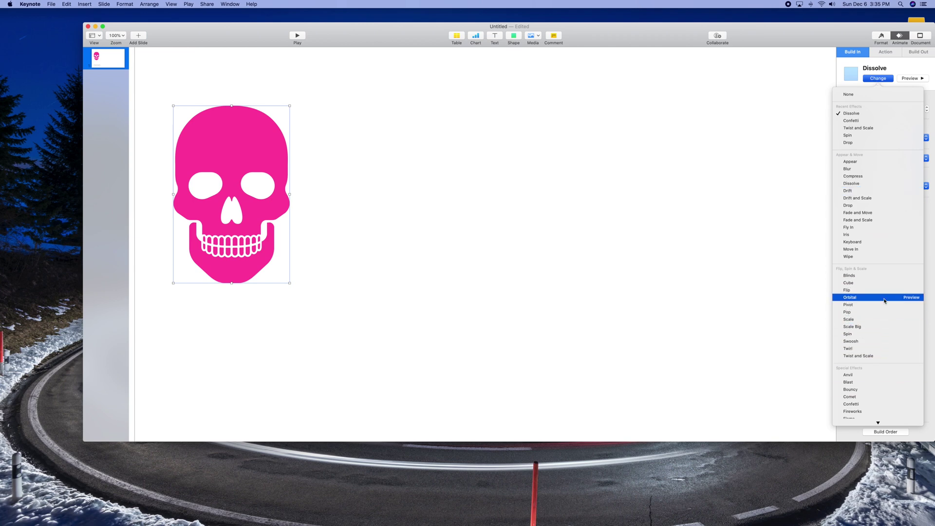
{"action": "scroll", "coordinate": [885, 300], "scroll_direction": "down", "scroll_amount": 3}
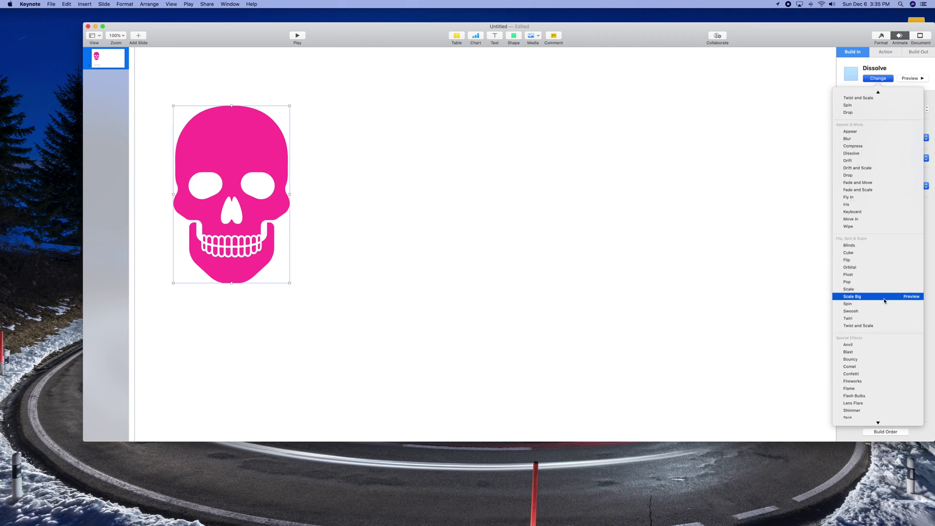
{"action": "left_click", "coordinate": [852, 374]}
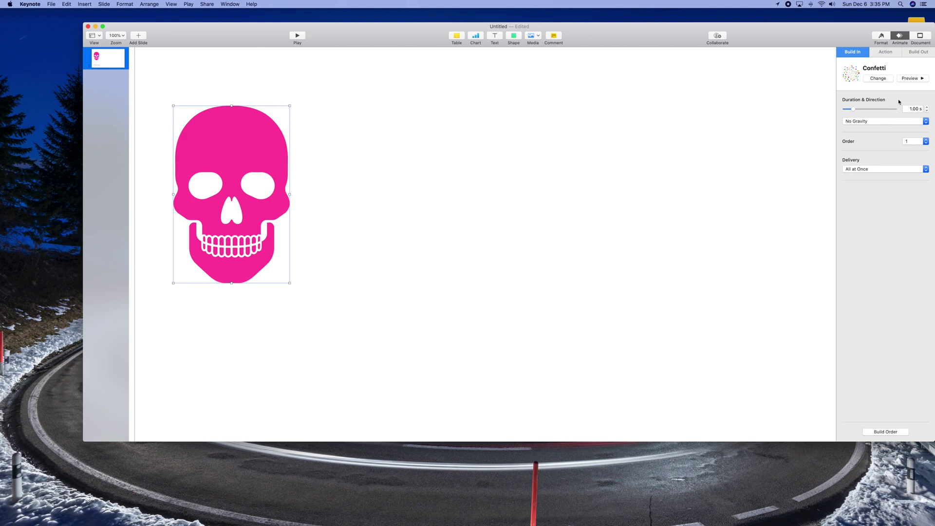
{"action": "left_click", "coordinate": [909, 78]}
{"action": "left_click", "coordinate": [648, 124]}
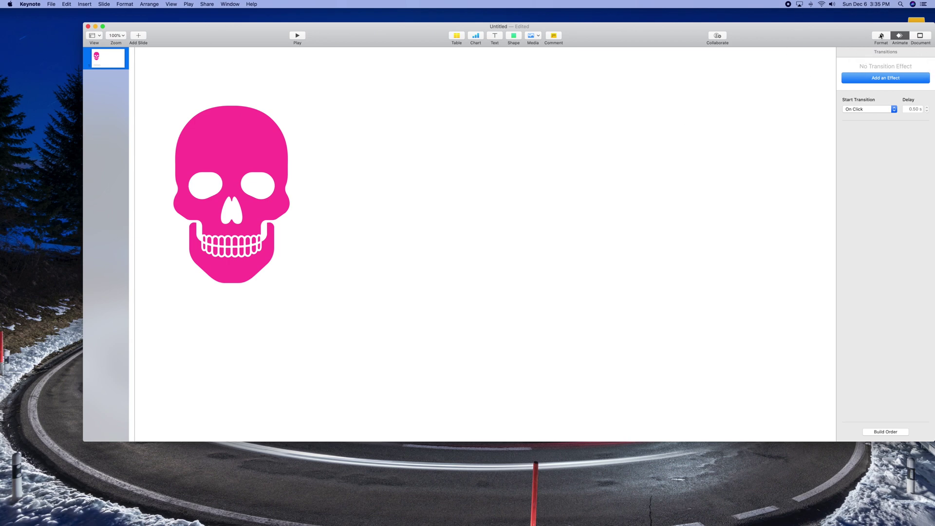
Set the slide background to a bright green color fill
{"action": "left_click", "coordinate": [881, 36]}
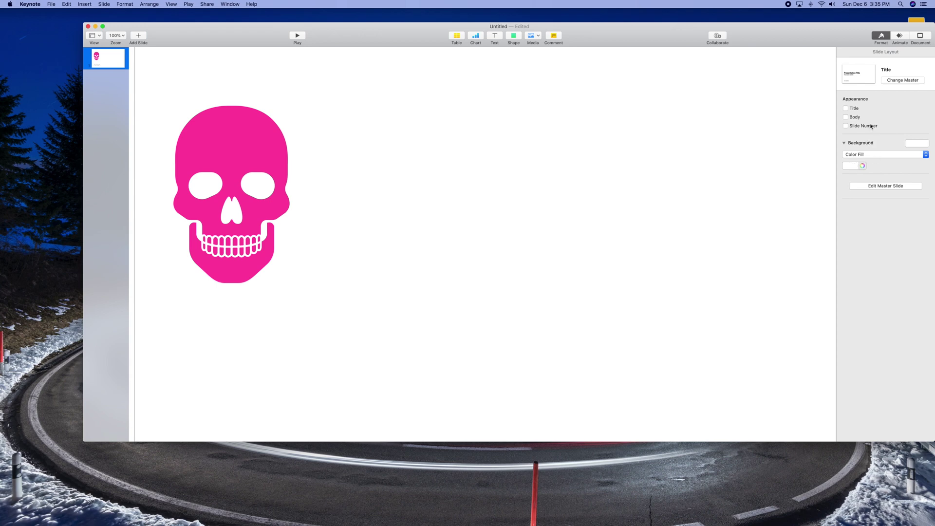
{"action": "left_click", "coordinate": [914, 143]}
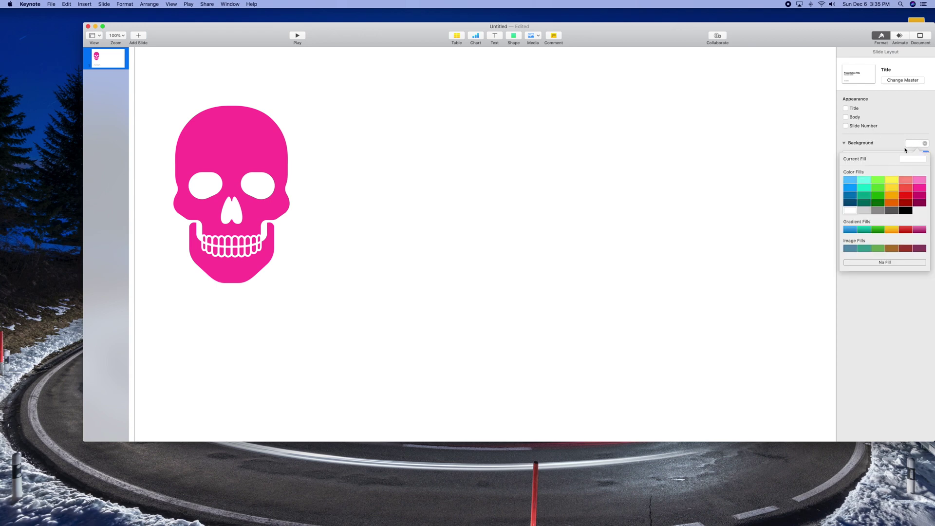
{"action": "left_click", "coordinate": [883, 190]}
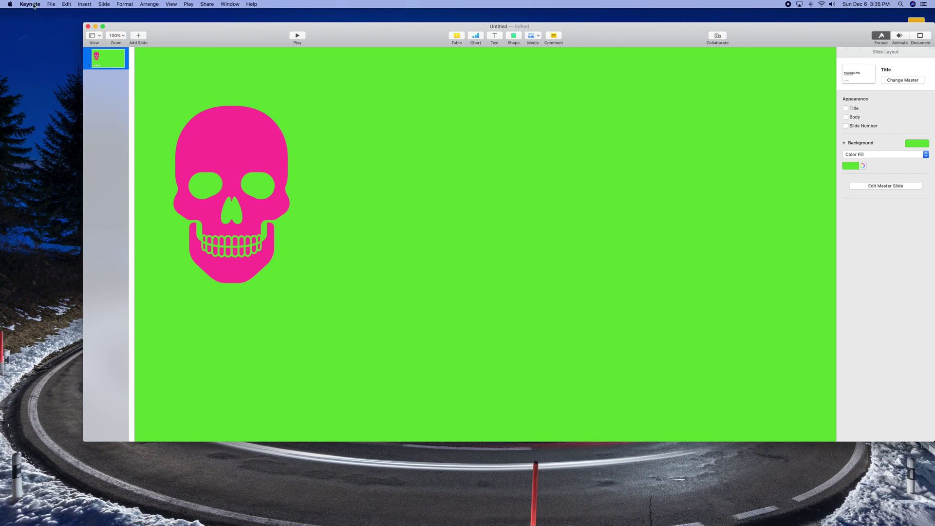
Export the presentation as a movie named skull2 to the Documents folder, and switch to iMovie
{"action": "left_click", "coordinate": [49, 5]}
{"action": "mouse_move", "coordinate": [93, 79]}
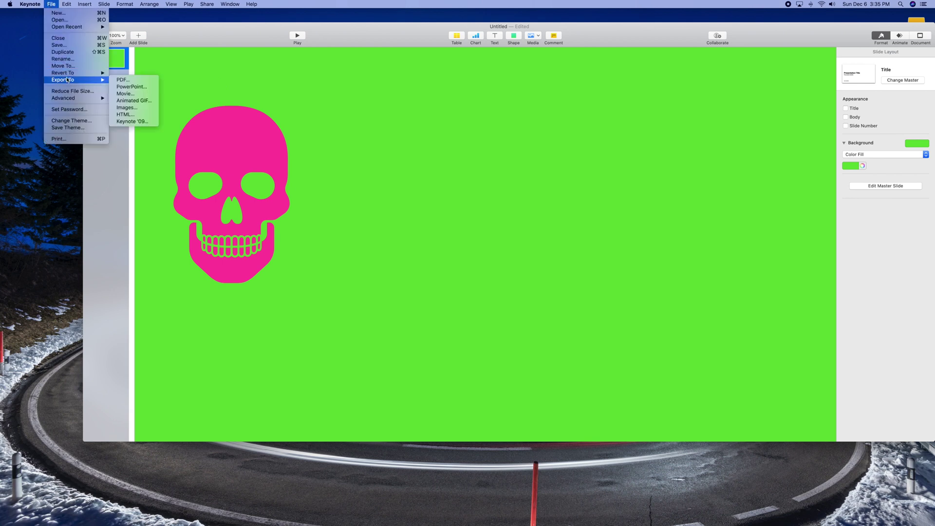
{"action": "left_click", "coordinate": [122, 93]}
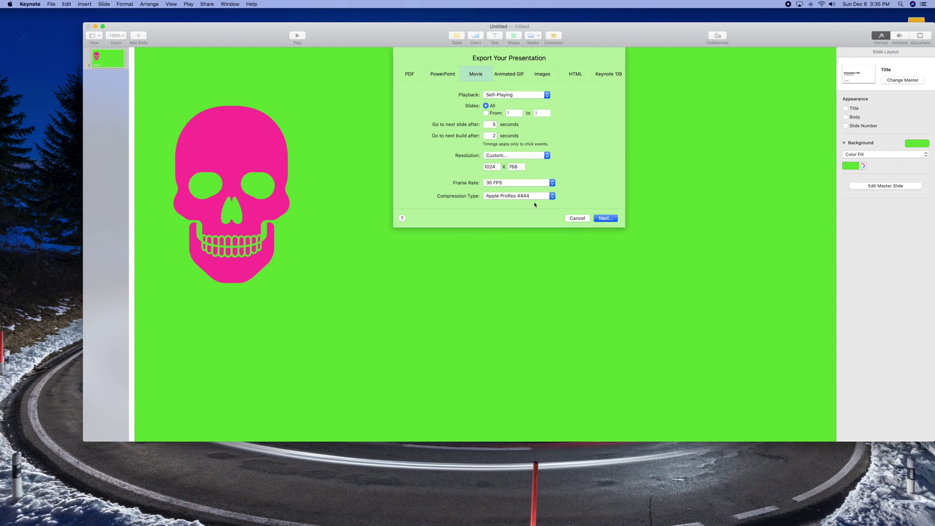
{"action": "left_click", "coordinate": [602, 218]}
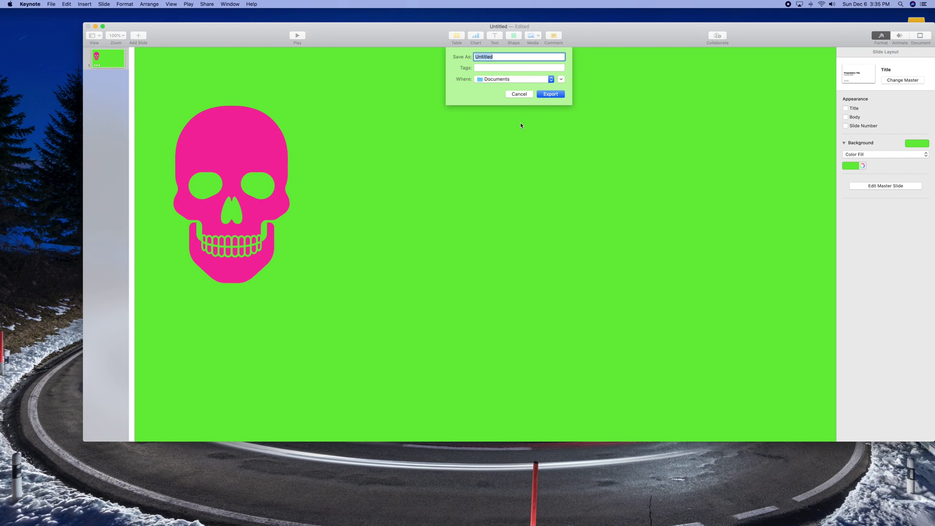
{"action": "type", "text": "skull2"}
{"action": "key", "text": "Return"}
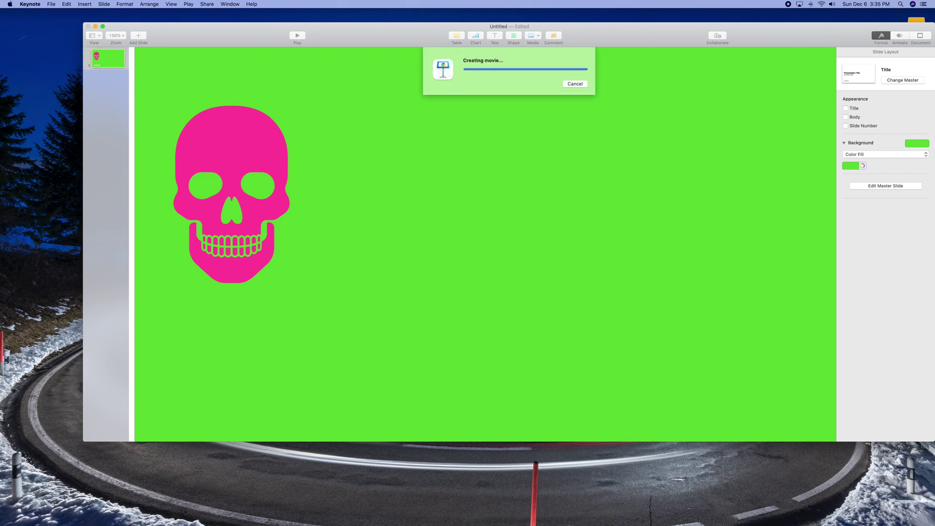
{"action": "mouse_move", "coordinate": [292, 516]}
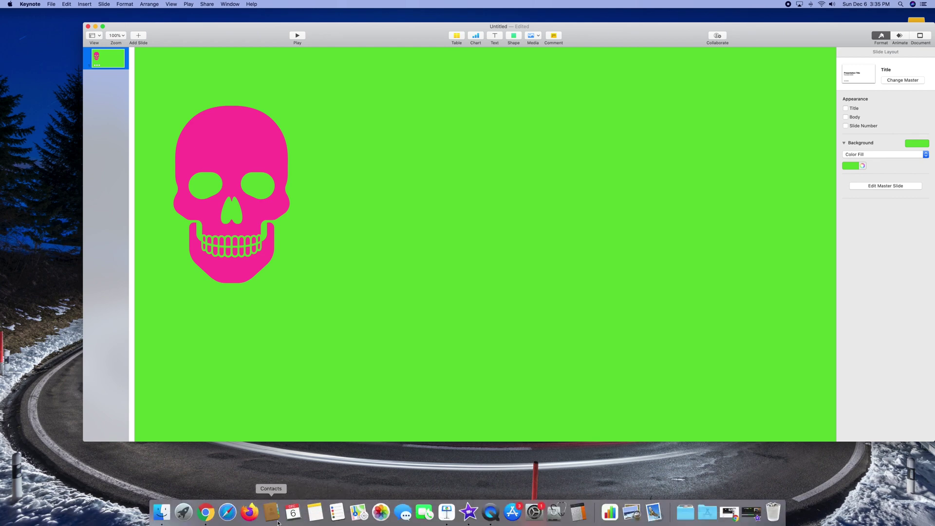
{"action": "left_click", "coordinate": [474, 524]}
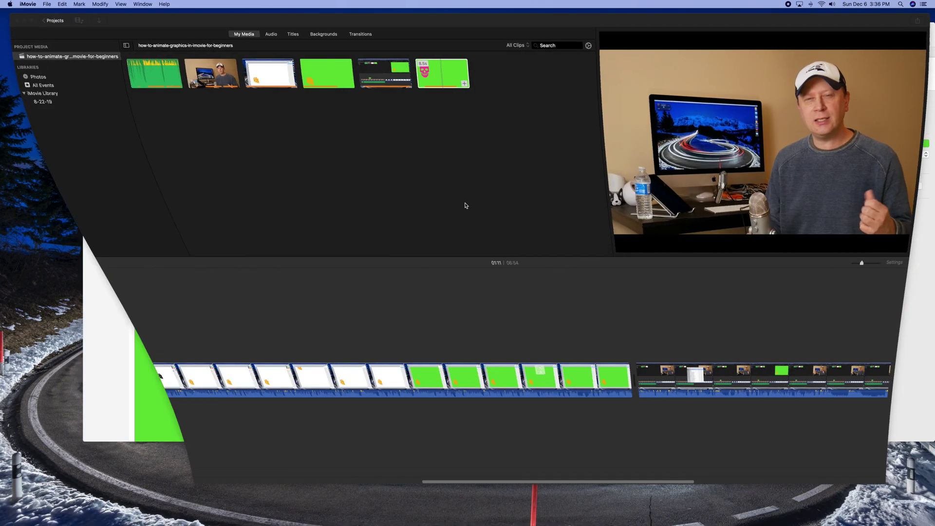
Bring the skull2 movie from Finder's Recents into the iMovie timeline as an overlay above the last presenter clip, and play it back
{"action": "scroll", "coordinate": [494, 470], "scroll_direction": "right", "scroll_amount": 10}
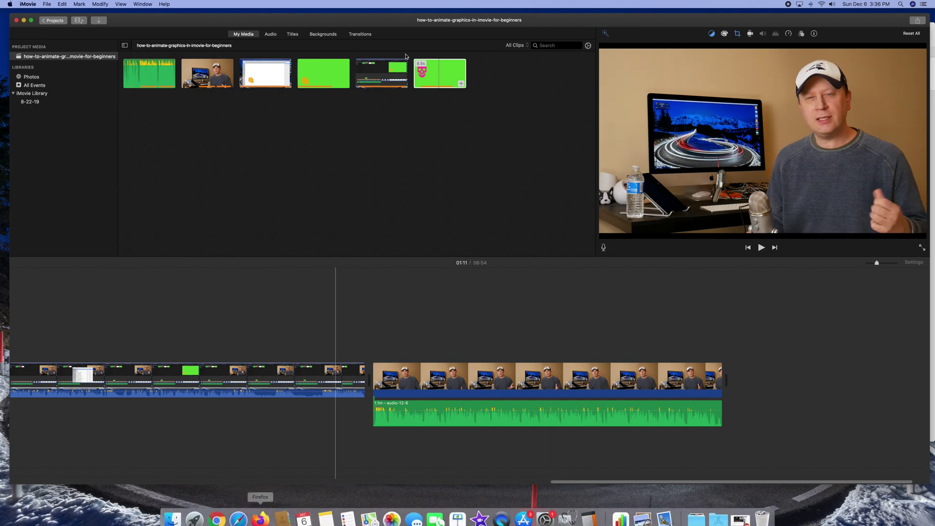
{"action": "left_click", "coordinate": [435, 73]}
{"action": "mouse_move", "coordinate": [265, 515]}
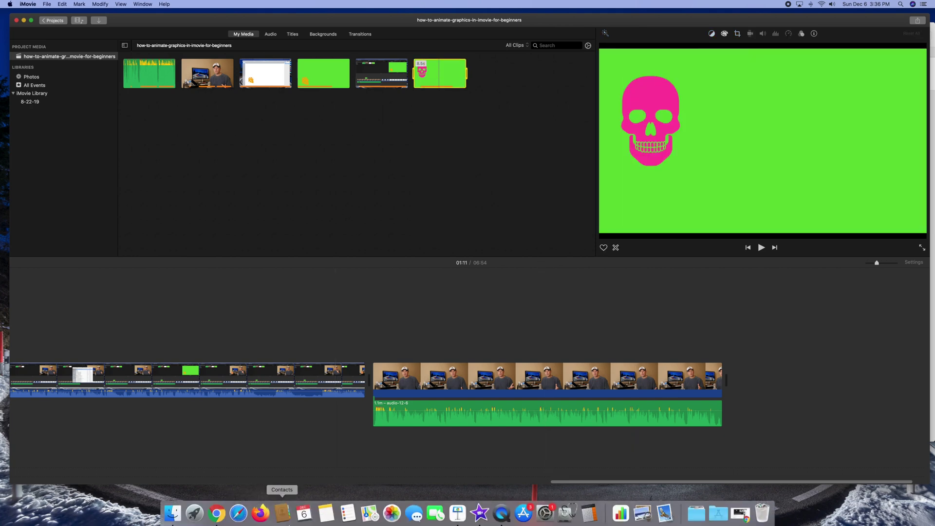
{"action": "left_click", "coordinate": [181, 514]}
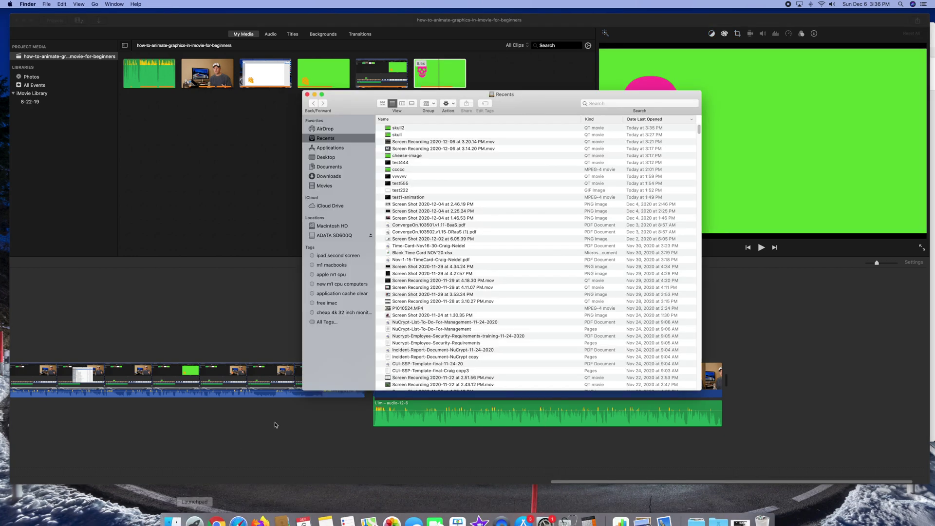
{"action": "left_click", "coordinate": [404, 128]}
{"action": "left_click_drag", "start_coordinate": [405, 130], "coordinate": [472, 349]}
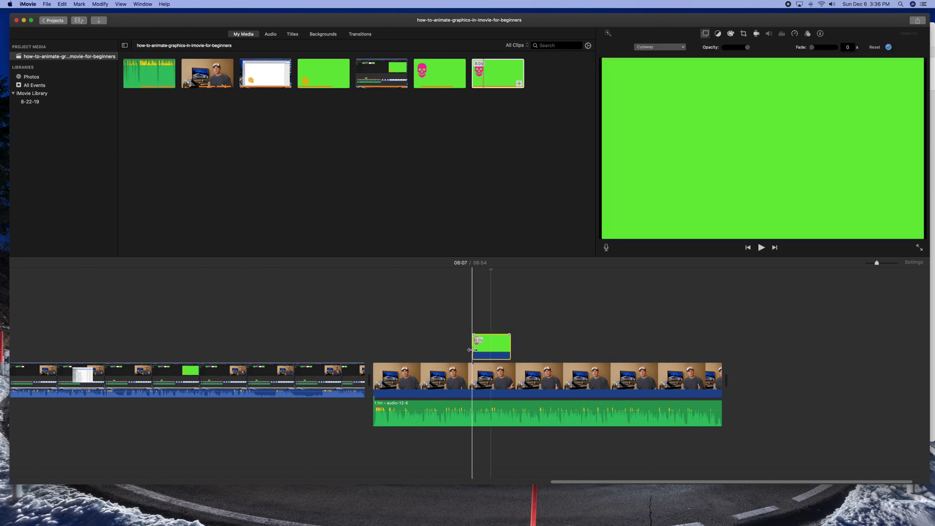
{"action": "key", "text": "space"}
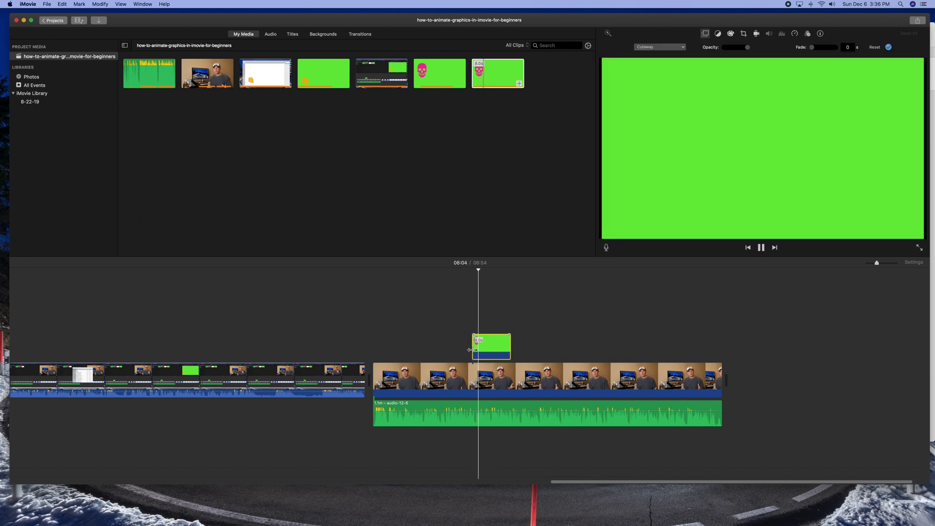
{"action": "key", "text": "space"}
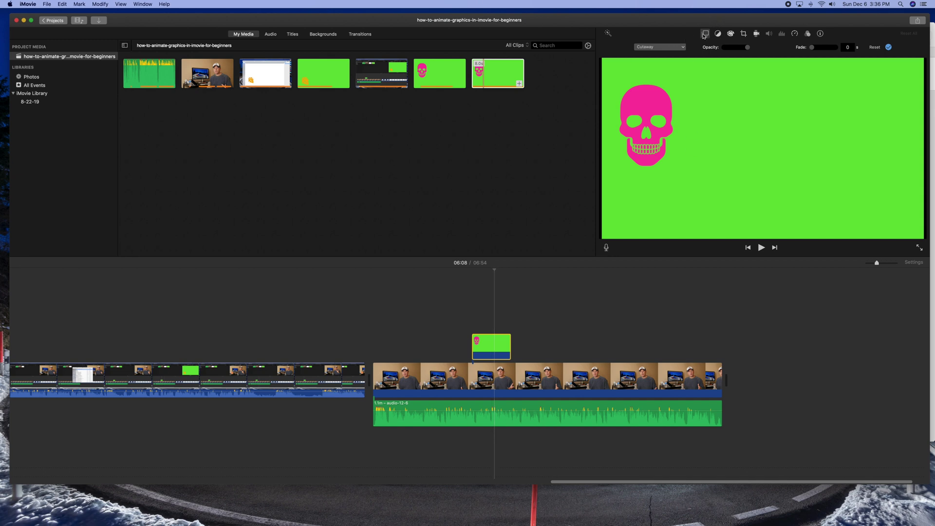
Change the skull2 clip's overlay mode from Cutaway to Green/Blue Screen and preview the skull animation over the presenter footage
{"action": "left_click", "coordinate": [653, 47]}
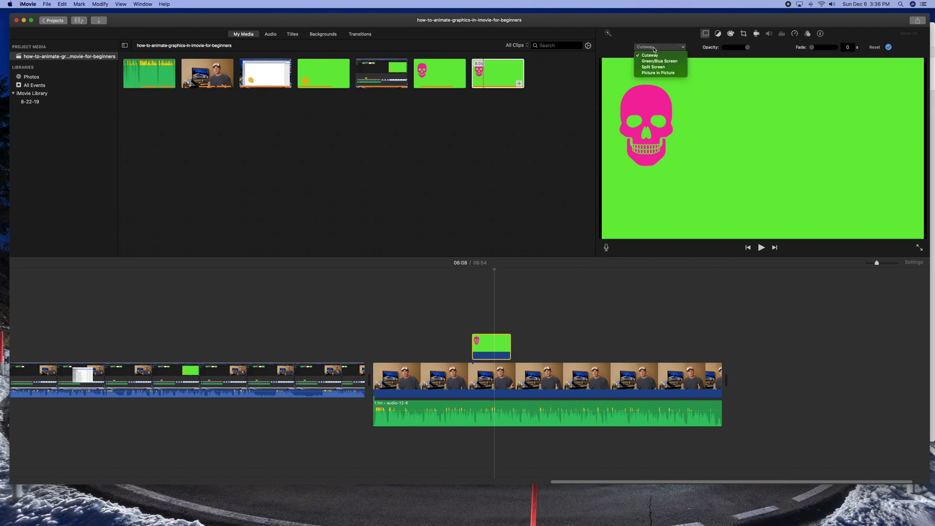
{"action": "left_click", "coordinate": [655, 62]}
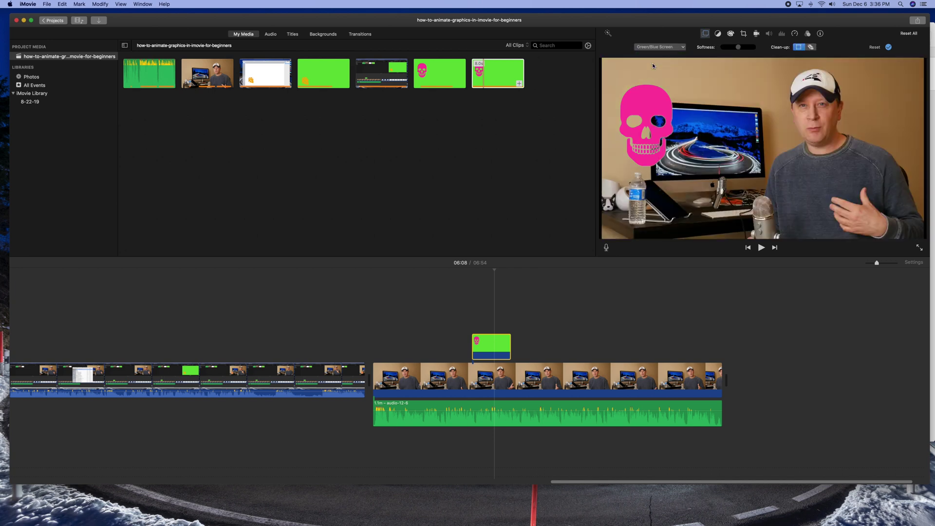
{"action": "left_click", "coordinate": [471, 325]}
{"action": "key", "text": "space"}
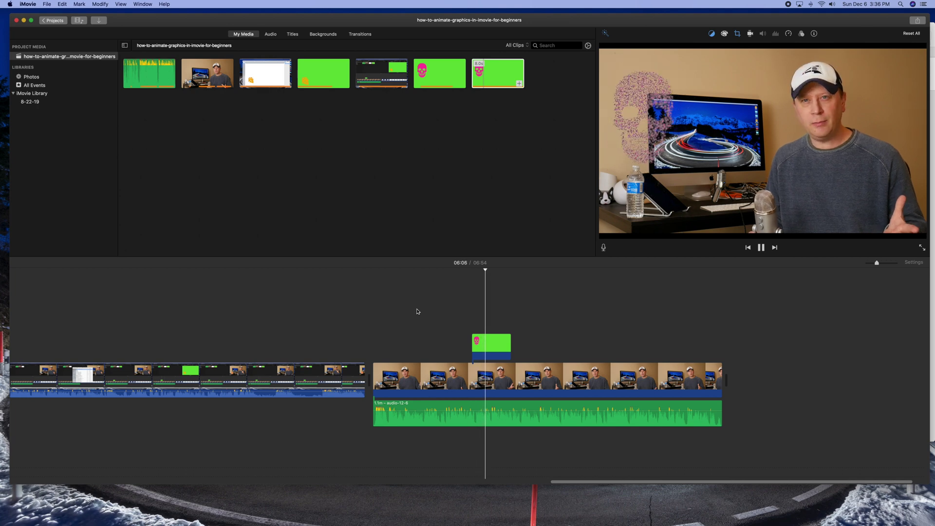
{"action": "key", "text": "space"}
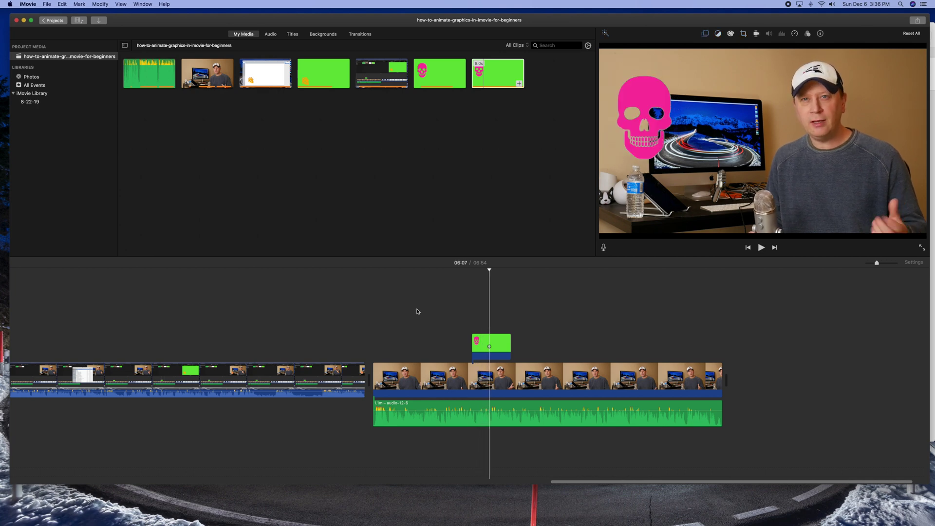